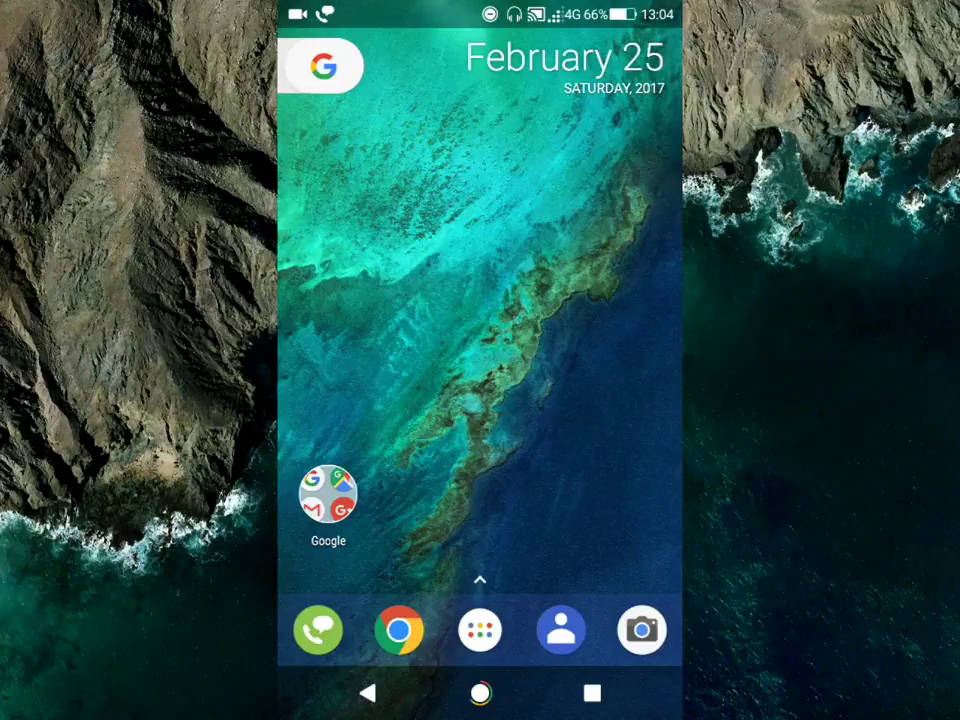
Open the Nova Launcher app drawer, scroll to KingRoot and launch it.
{"action": "left_click_drag", "start_coordinate": [480, 560], "coordinate": [480, 250]}
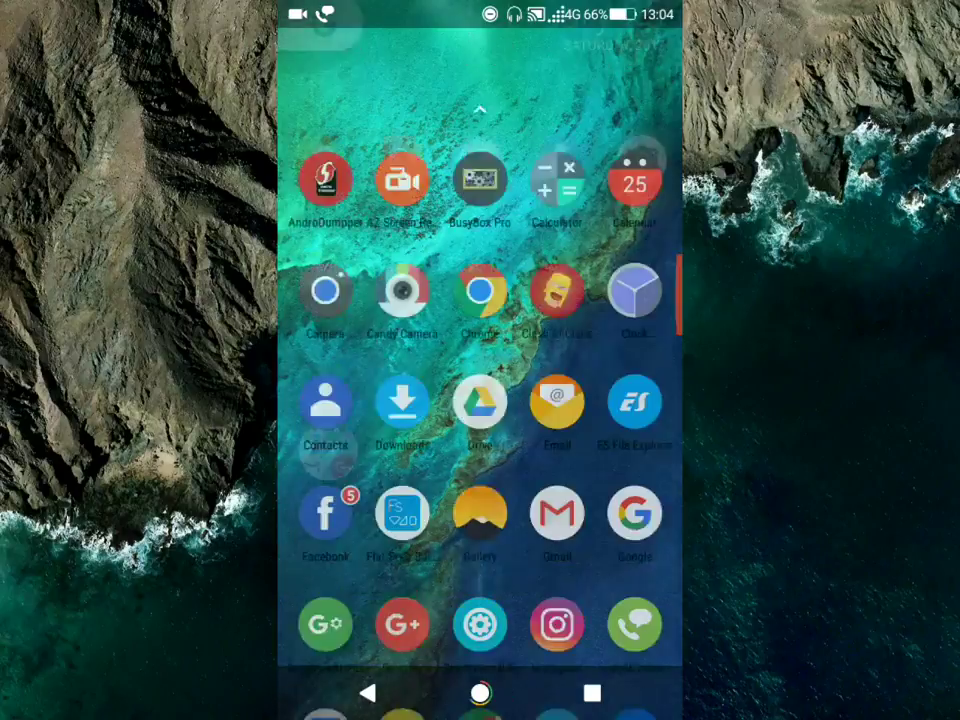
{"action": "scroll", "coordinate": [480, 400], "scroll_direction": "down", "scroll_amount": 5}
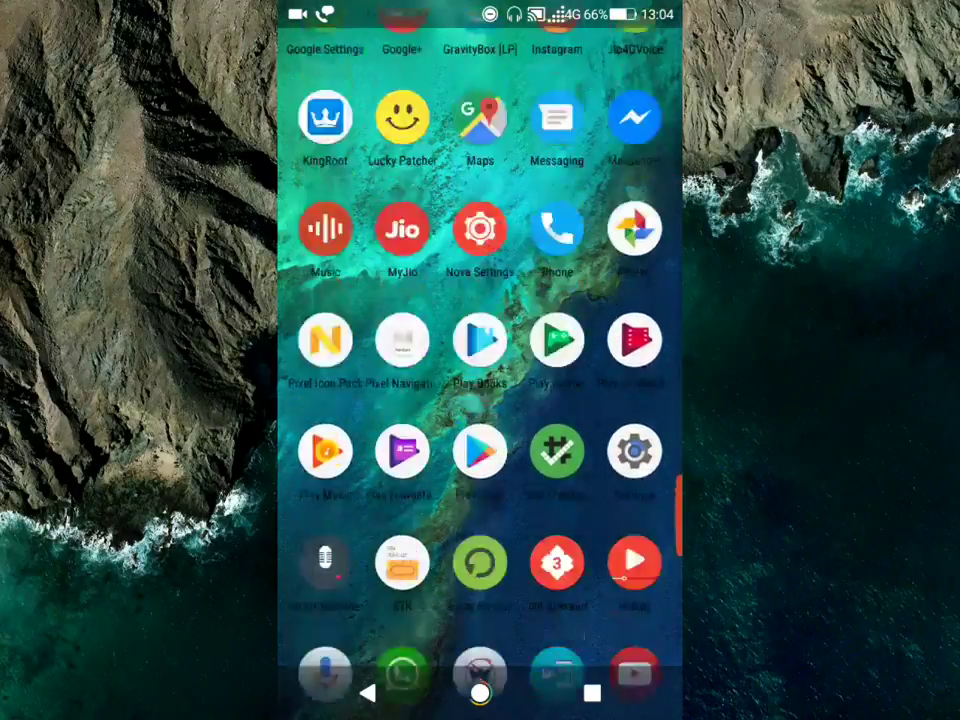
{"action": "scroll", "coordinate": [480, 400], "scroll_direction": "up", "scroll_amount": 5}
{"action": "scroll", "coordinate": [480, 400], "scroll_direction": "up", "scroll_amount": 2}
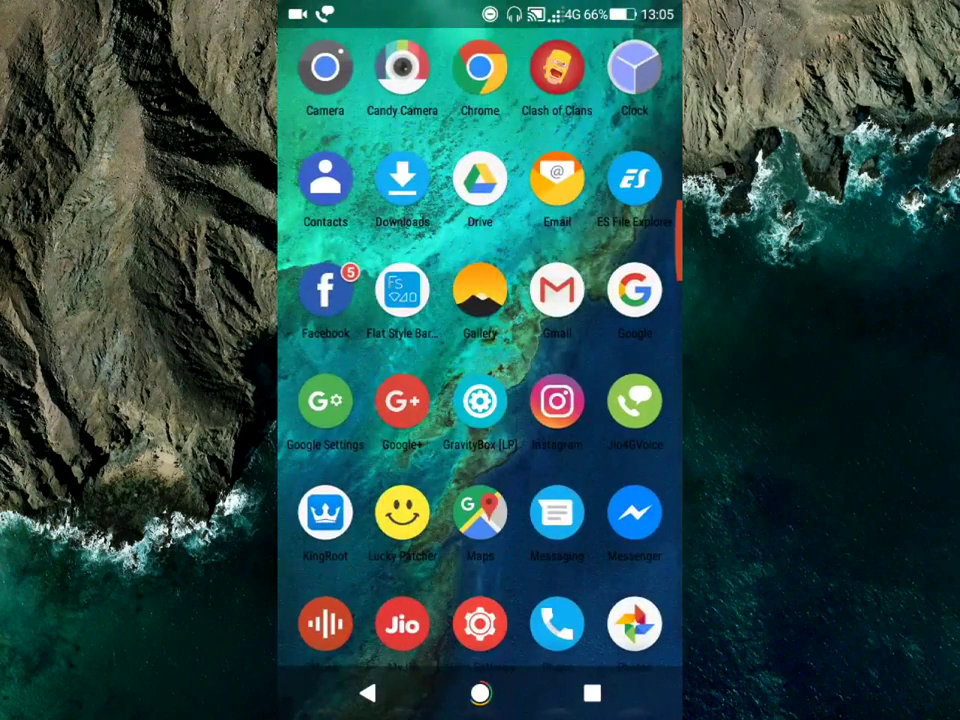
{"action": "scroll", "coordinate": [480, 400], "scroll_direction": "up", "scroll_amount": 3}
{"action": "scroll", "coordinate": [480, 400], "scroll_direction": "down", "scroll_amount": 3}
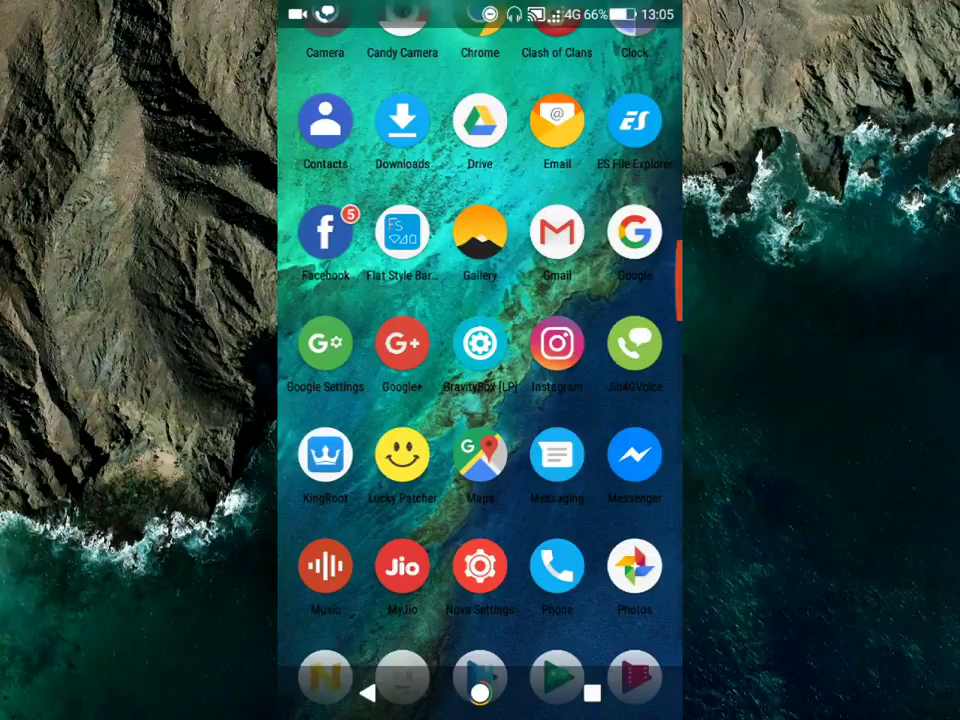
{"action": "left_click", "coordinate": [325, 455]}
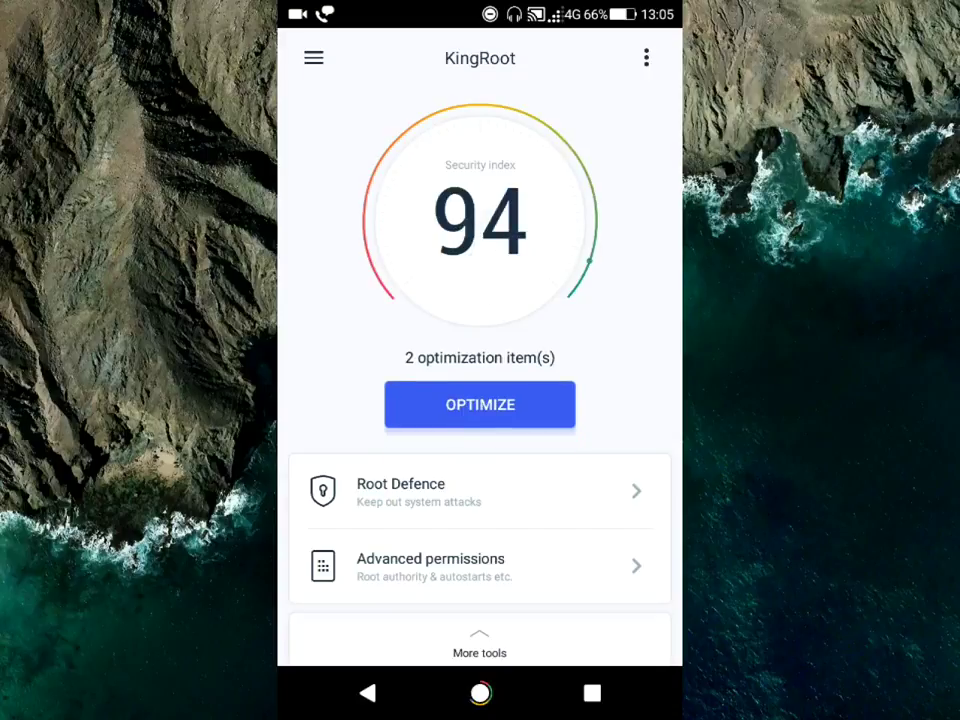
Run KingRoot's optimization to raise the security index to 100, then exit to the app list.
{"action": "left_click", "coordinate": [480, 404]}
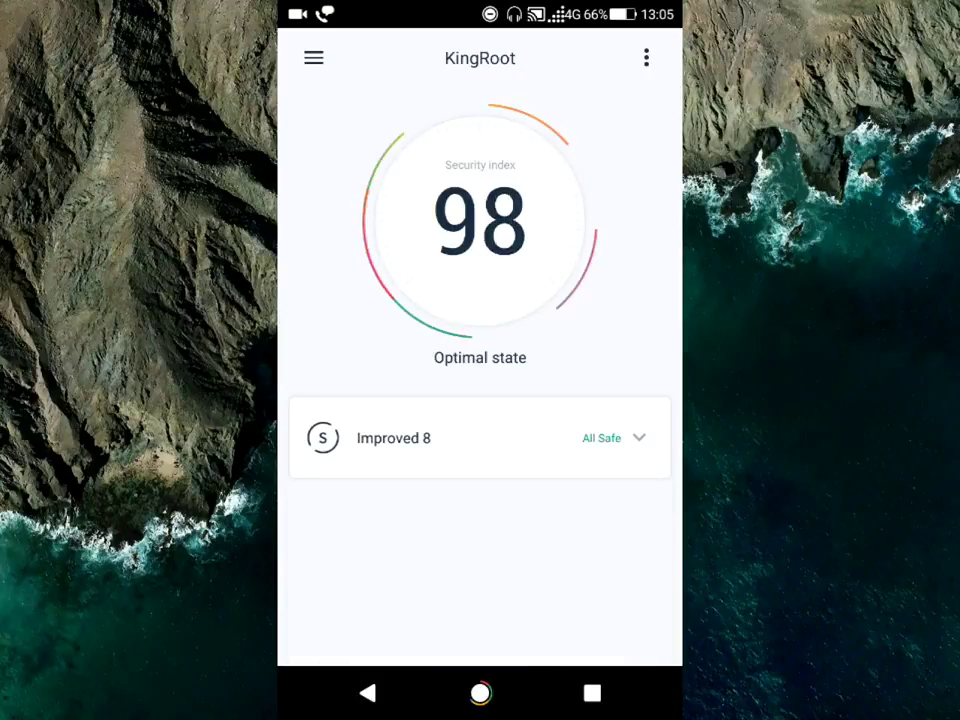
{"action": "left_click", "coordinate": [367, 692]}
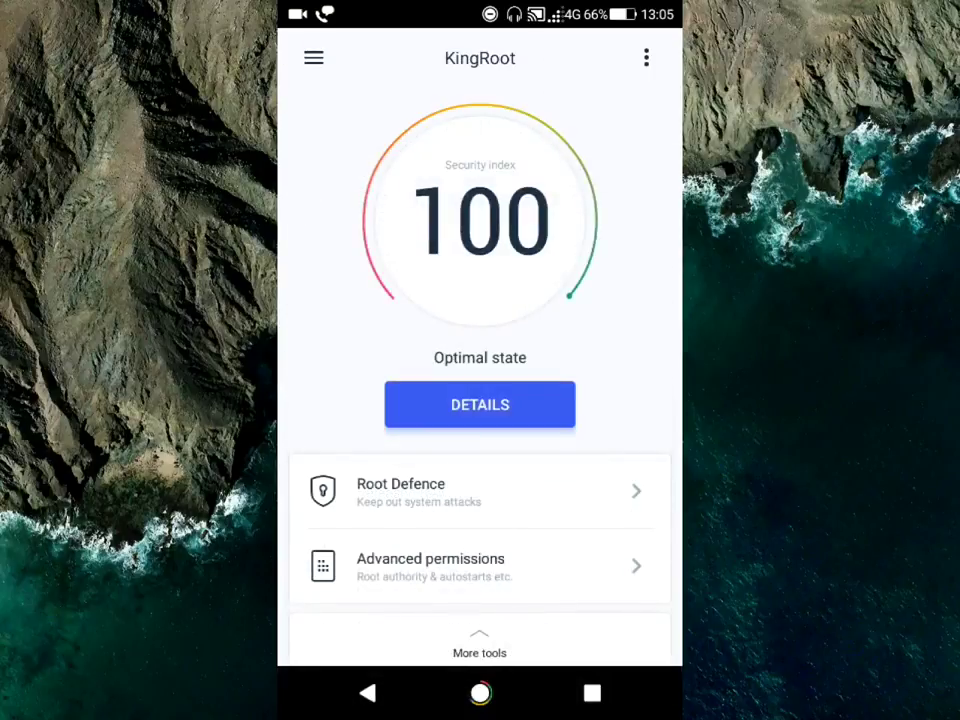
{"action": "left_click", "coordinate": [367, 692]}
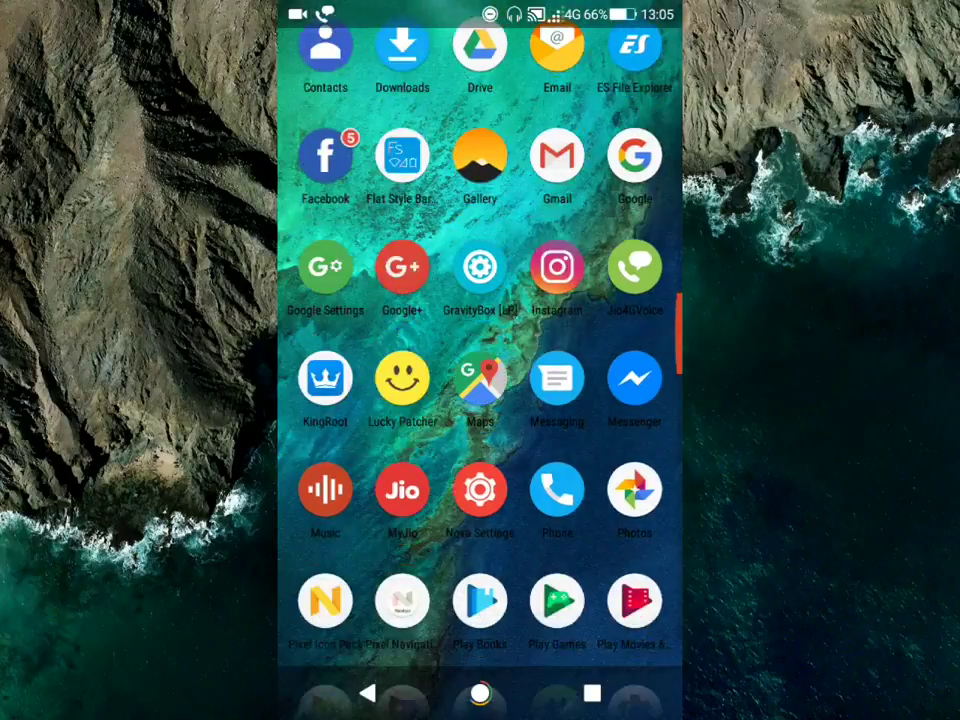
Launch Root Checker Basic, verify root access is properly installed, then leave the app.
{"action": "scroll", "coordinate": [480, 360], "scroll_direction": "down", "scroll_amount": 5}
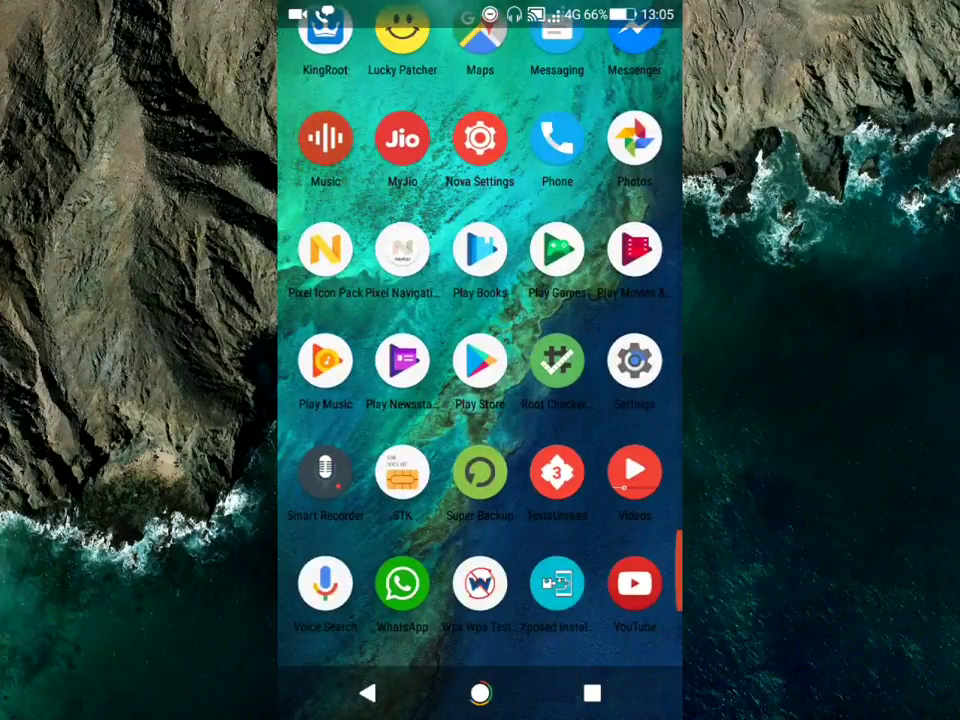
{"action": "left_click", "coordinate": [557, 361]}
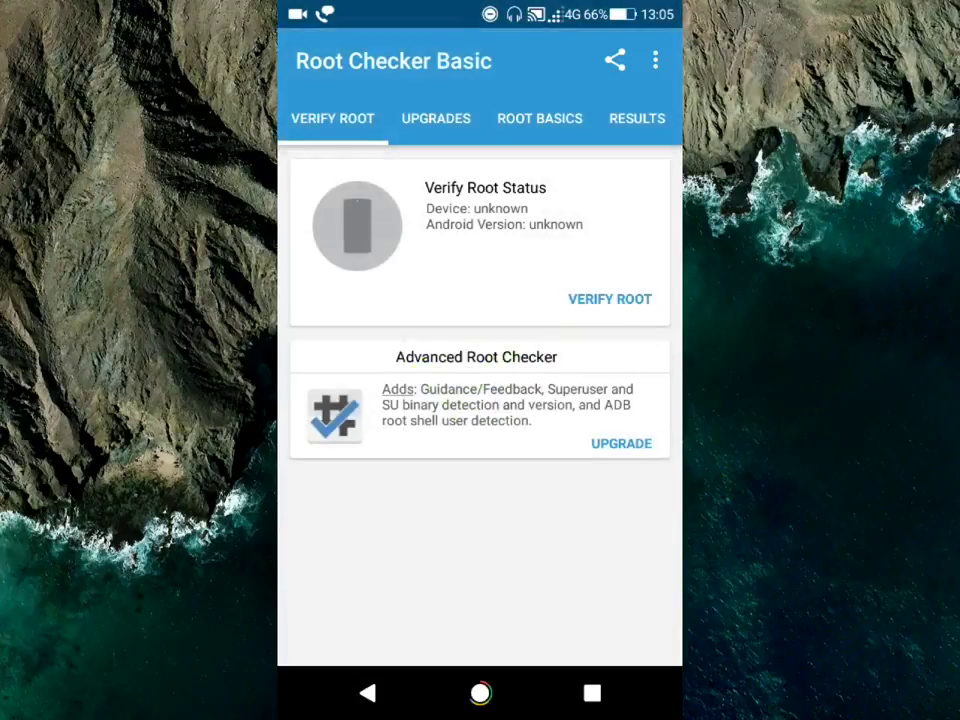
{"action": "left_click", "coordinate": [609, 298]}
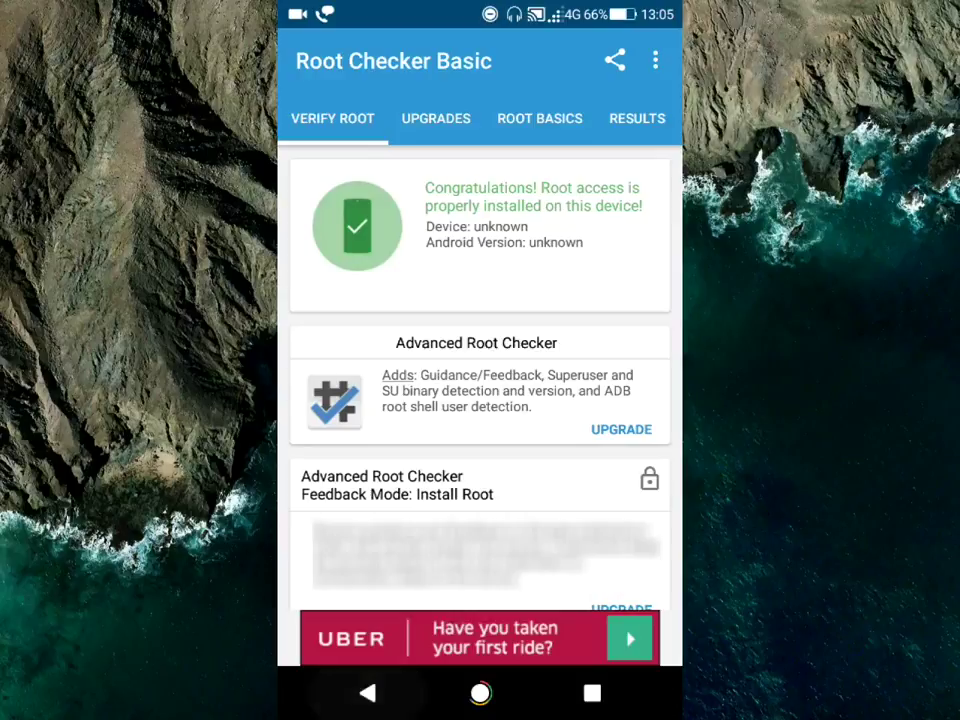
{"action": "key", "text": "Escape"}
{"action": "key", "text": "Escape"}
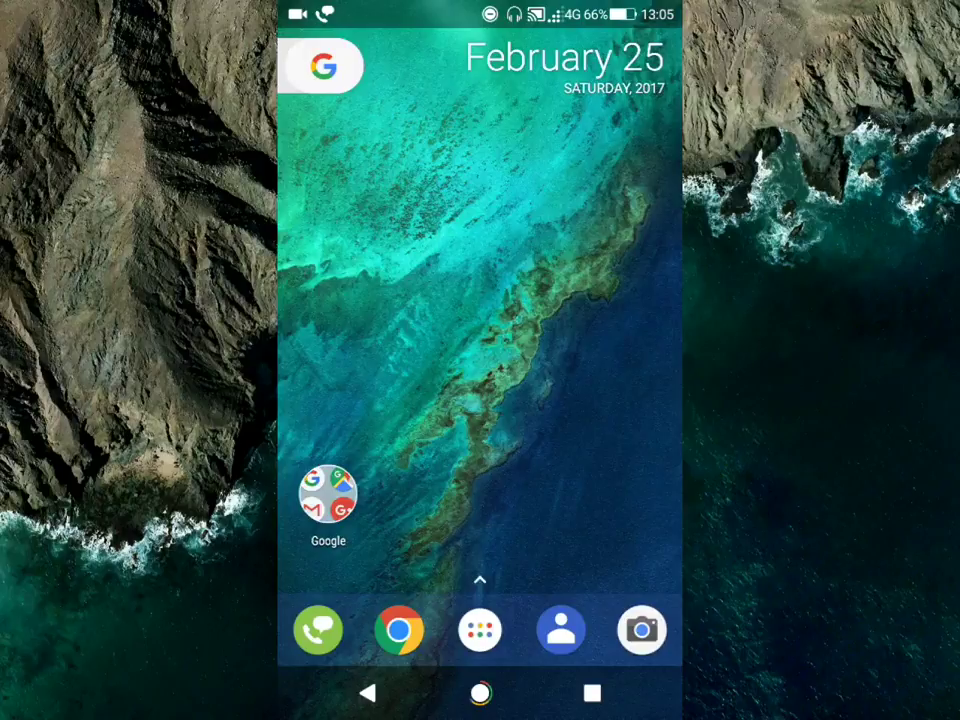
Return to the home screen, then launch Xposed Installer from the bottom of the app drawer.
{"action": "key", "text": "Home"}
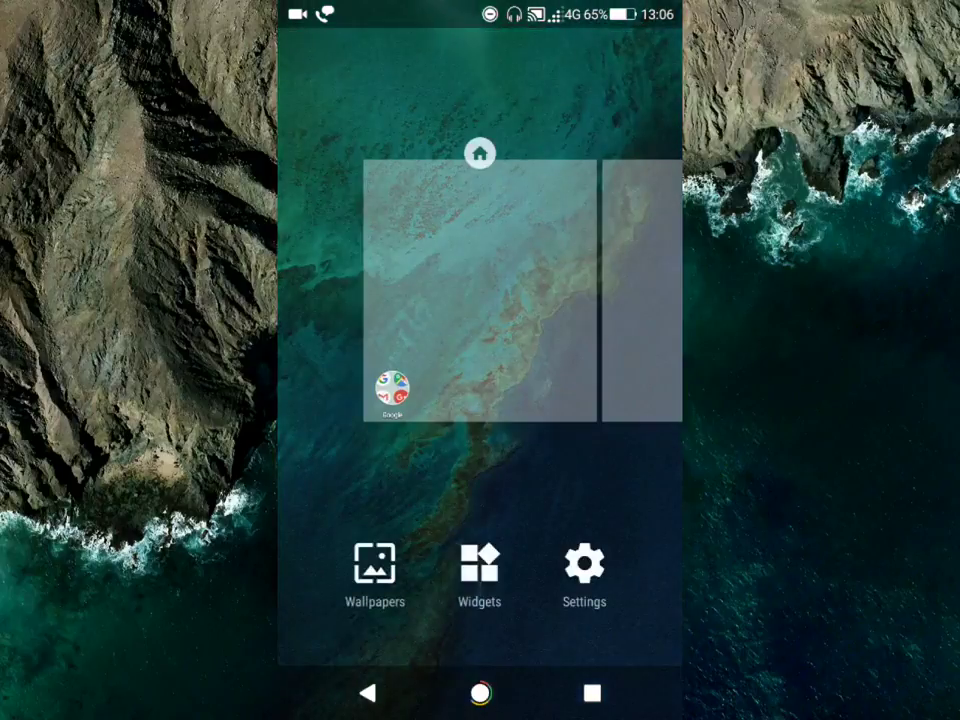
{"action": "key", "text": "Home"}
{"action": "left_click_drag", "start_coordinate": [480, 600], "coordinate": [480, 250]}
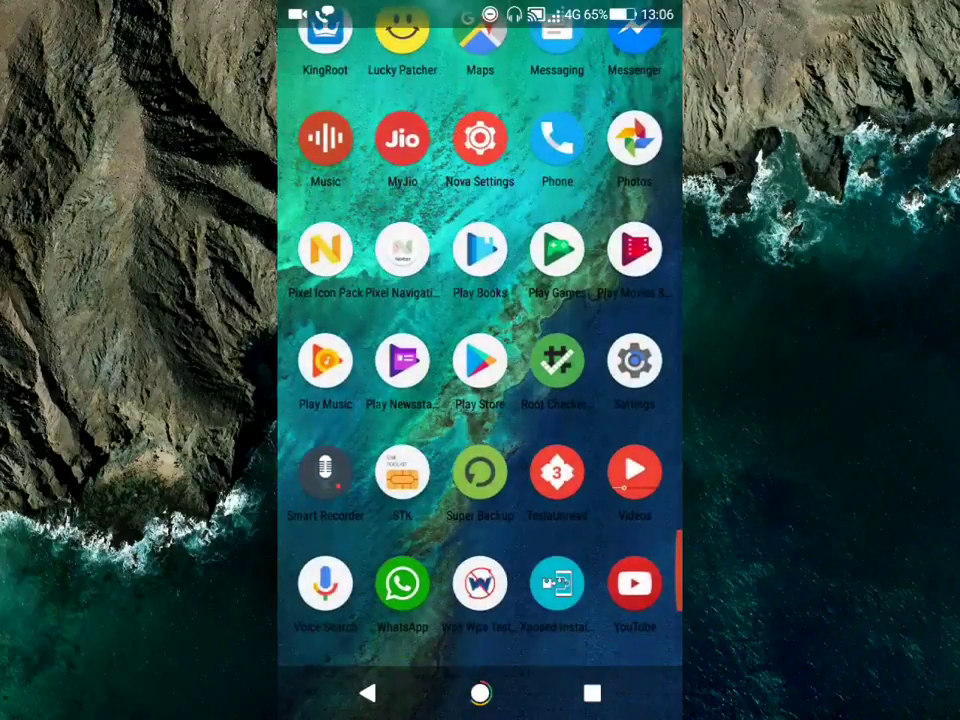
{"action": "left_click_drag", "start_coordinate": [480, 10], "coordinate": [480, 300]}
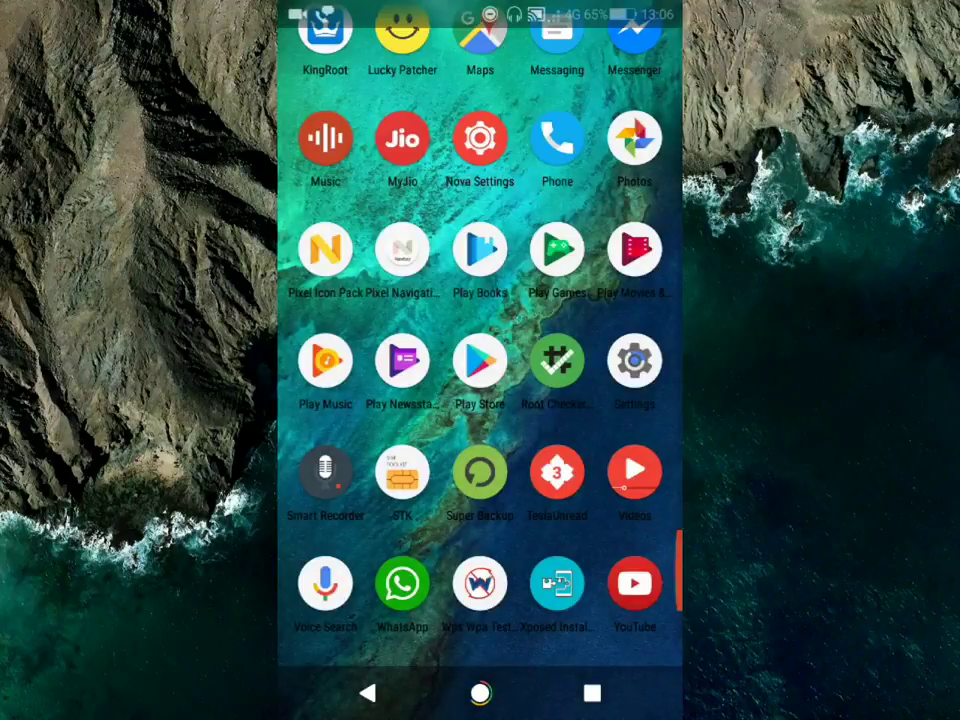
{"action": "key", "text": "Home"}
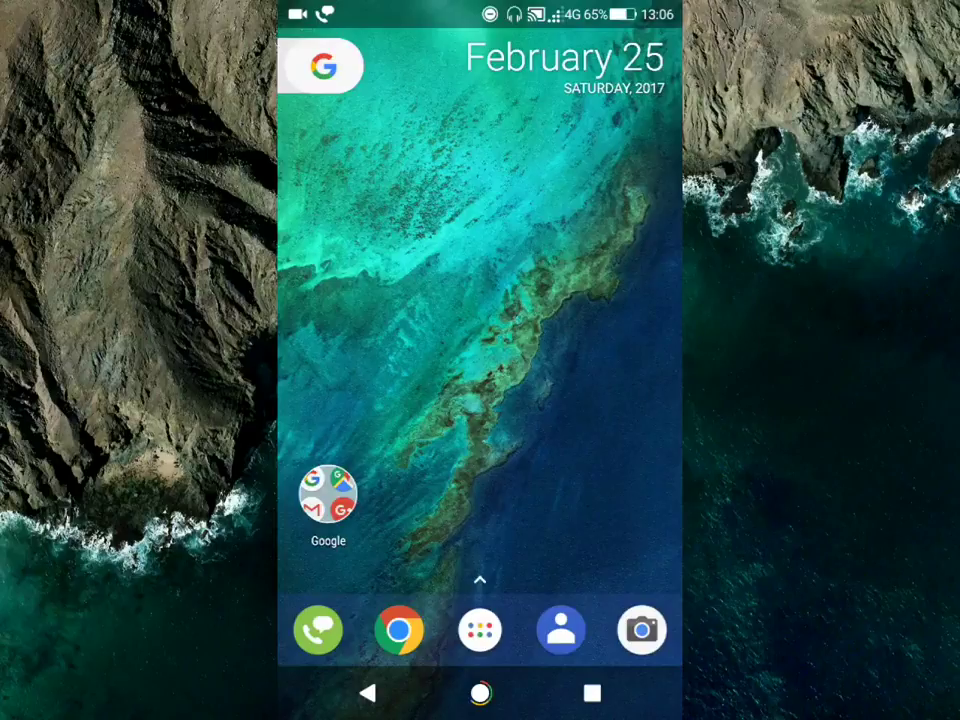
{"action": "left_click_drag", "start_coordinate": [480, 580], "coordinate": [480, 250]}
{"action": "scroll", "coordinate": [480, 360], "scroll_direction": "down", "scroll_amount": 10}
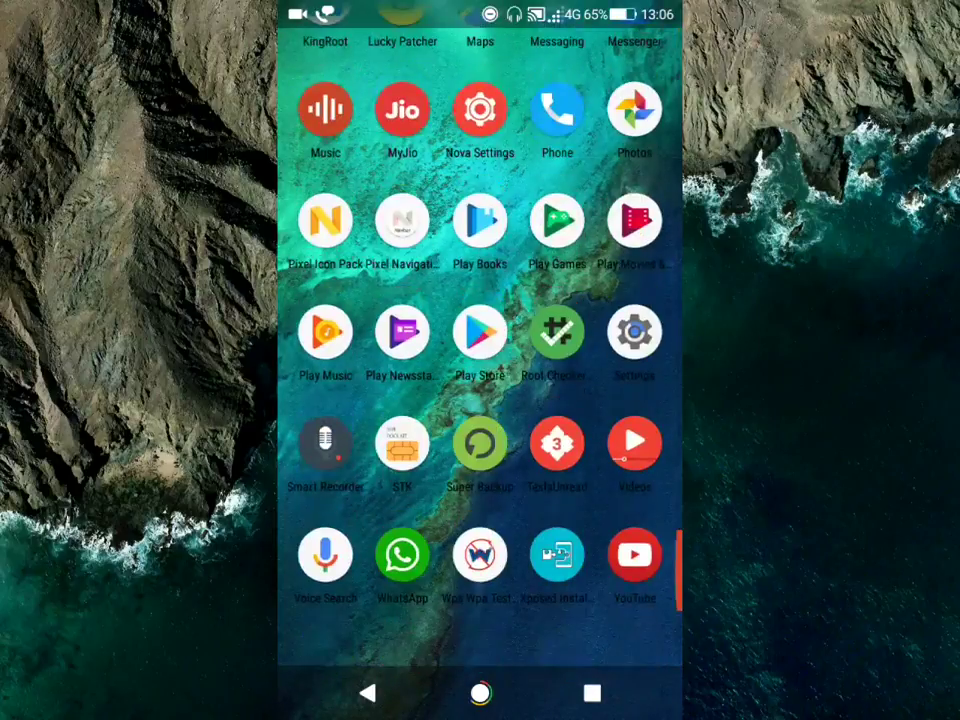
{"action": "left_click", "coordinate": [557, 555]}
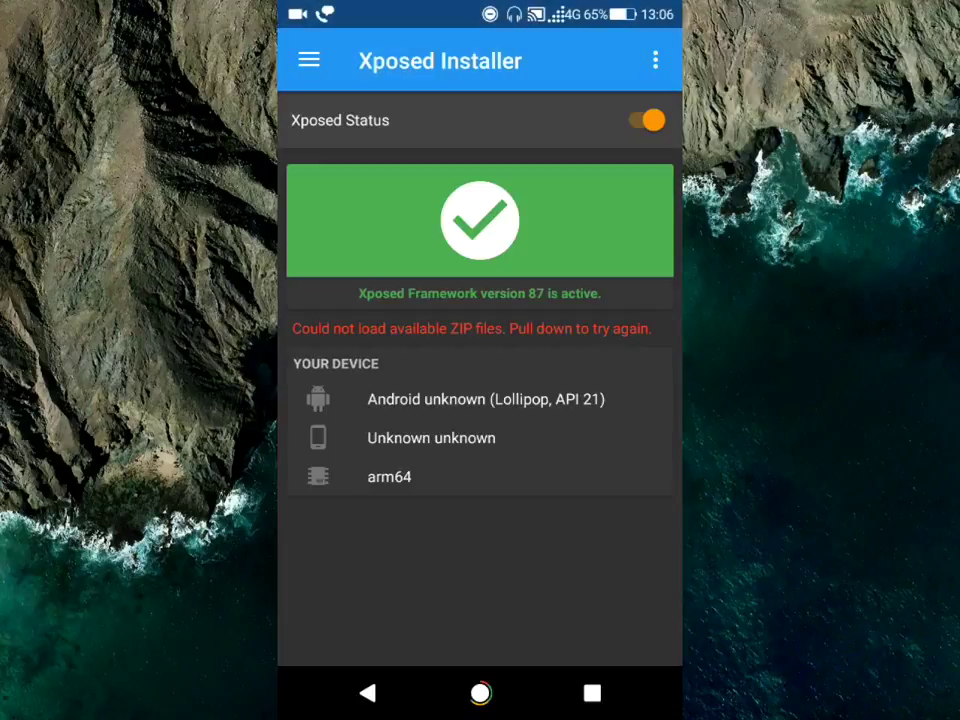
Refresh Xposed Installer's status to list framework version 87 and the 20160829 uninstaller, then return to the apps.
{"action": "left_click_drag", "start_coordinate": [480, 300], "coordinate": [480, 480]}
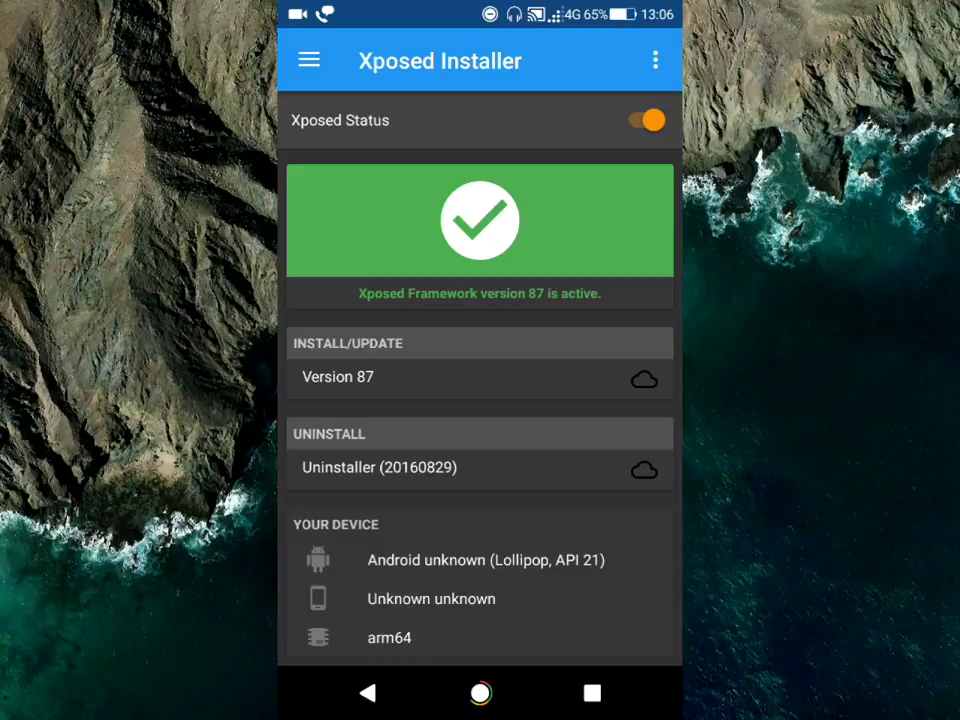
{"action": "left_click", "coordinate": [367, 692]}
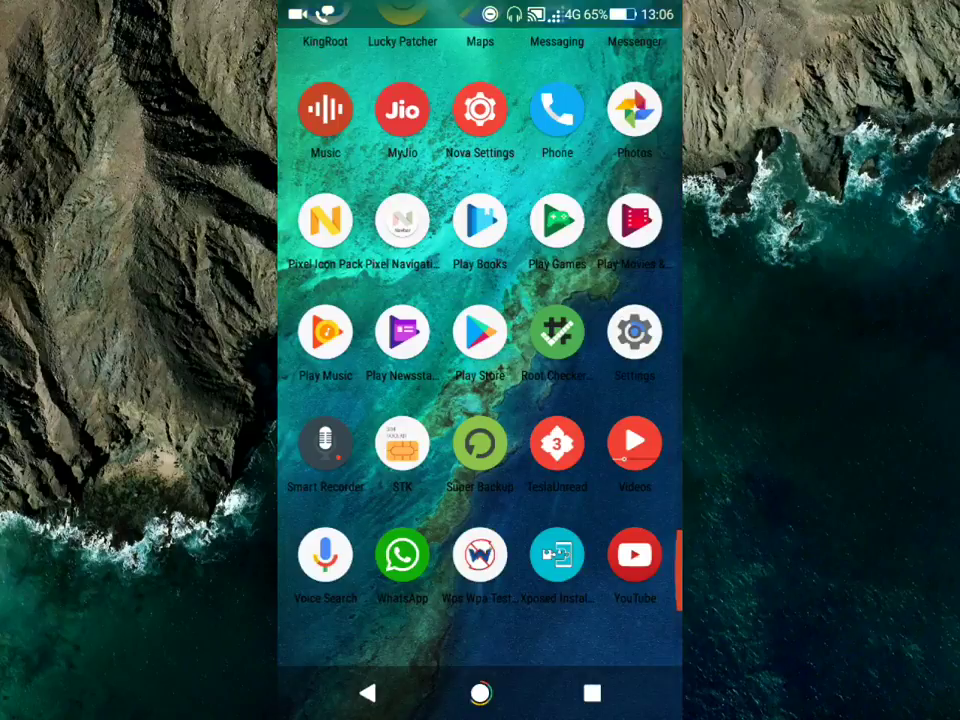
{"action": "scroll", "coordinate": [480, 350], "scroll_direction": "up", "scroll_amount": 3}
{"action": "scroll", "coordinate": [480, 350], "scroll_direction": "down", "scroll_amount": 1}
{"action": "scroll", "coordinate": [480, 350], "scroll_direction": "down", "scroll_amount": 1}
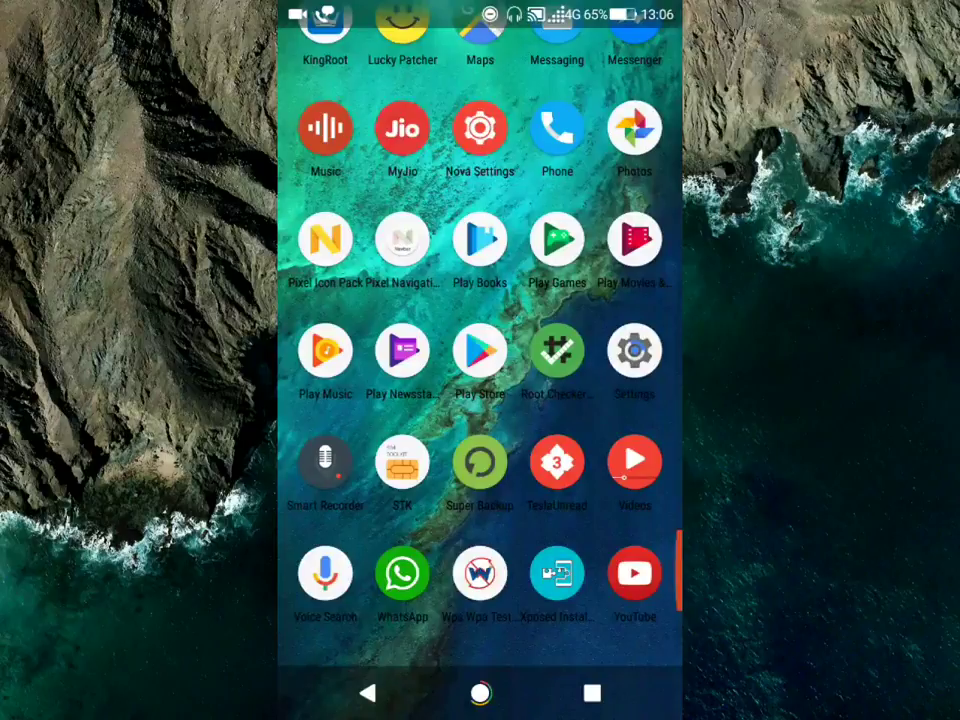
{"action": "left_click", "coordinate": [634, 352]}
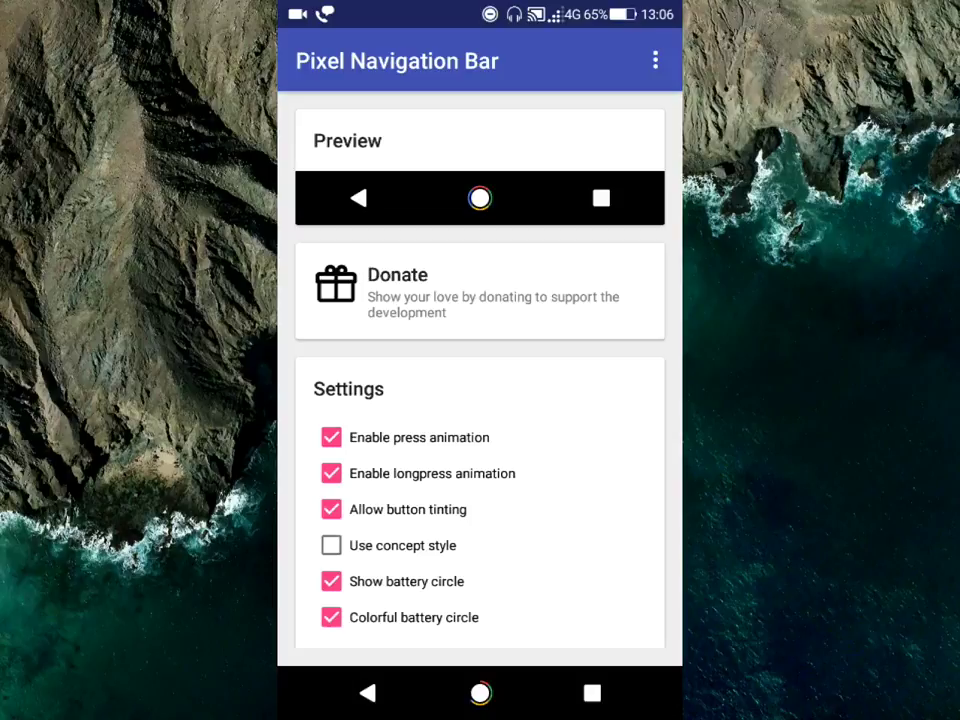
{"action": "left_click", "coordinate": [368, 692]}
{"action": "scroll", "coordinate": [480, 340], "scroll_direction": "down", "scroll_amount": 1}
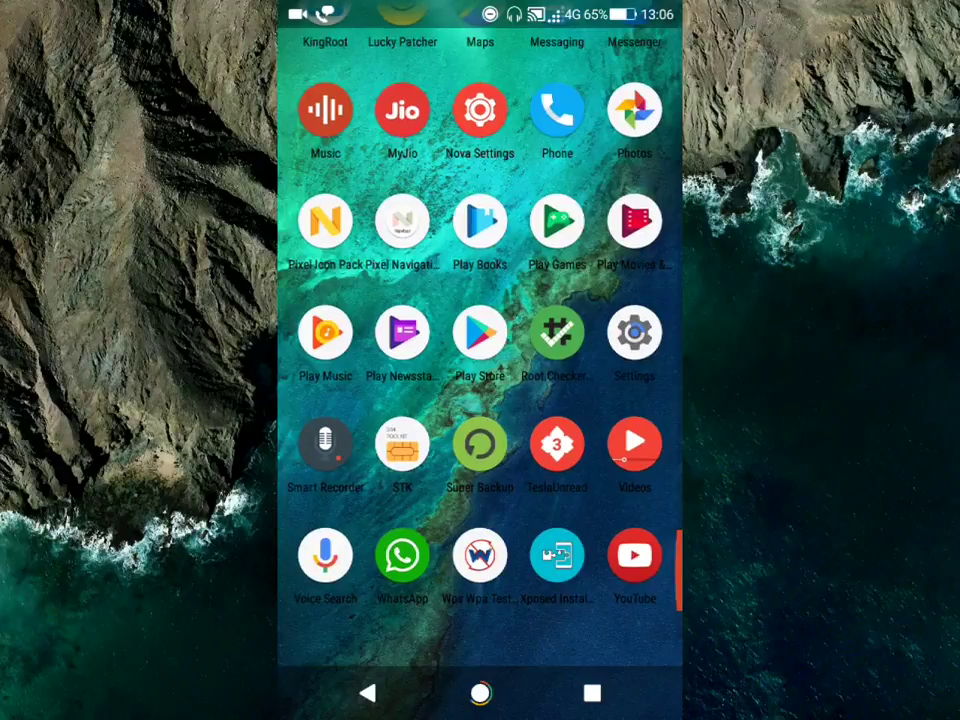
Launch Xposed Installer and switch to its Modules section from the side menu.
{"action": "left_click", "coordinate": [557, 555]}
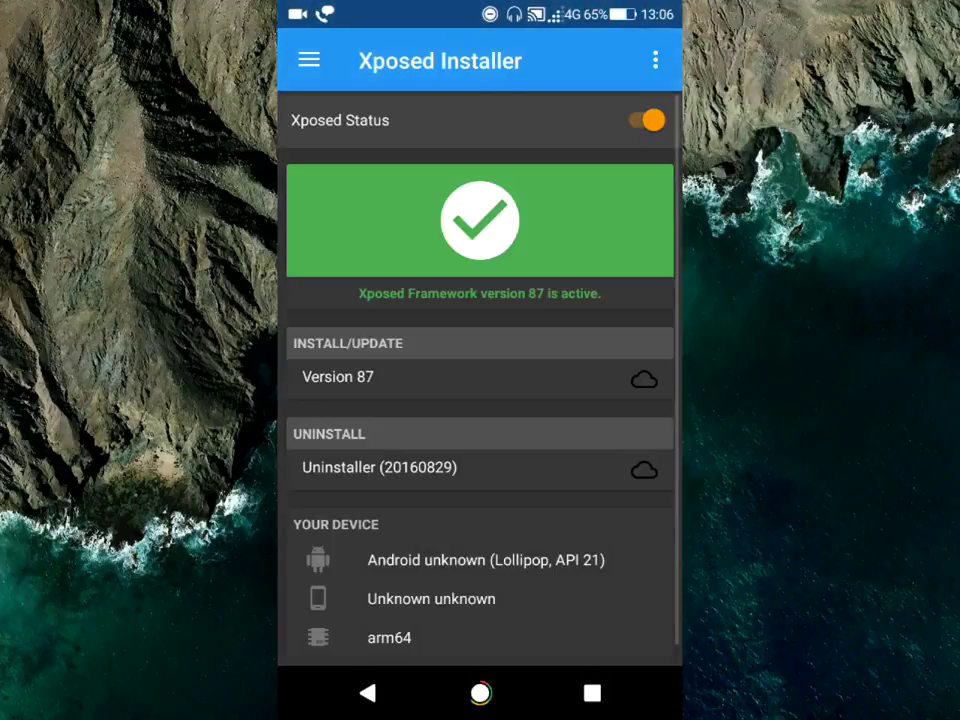
{"action": "left_click", "coordinate": [309, 60]}
{"action": "left_click", "coordinate": [386, 118]}
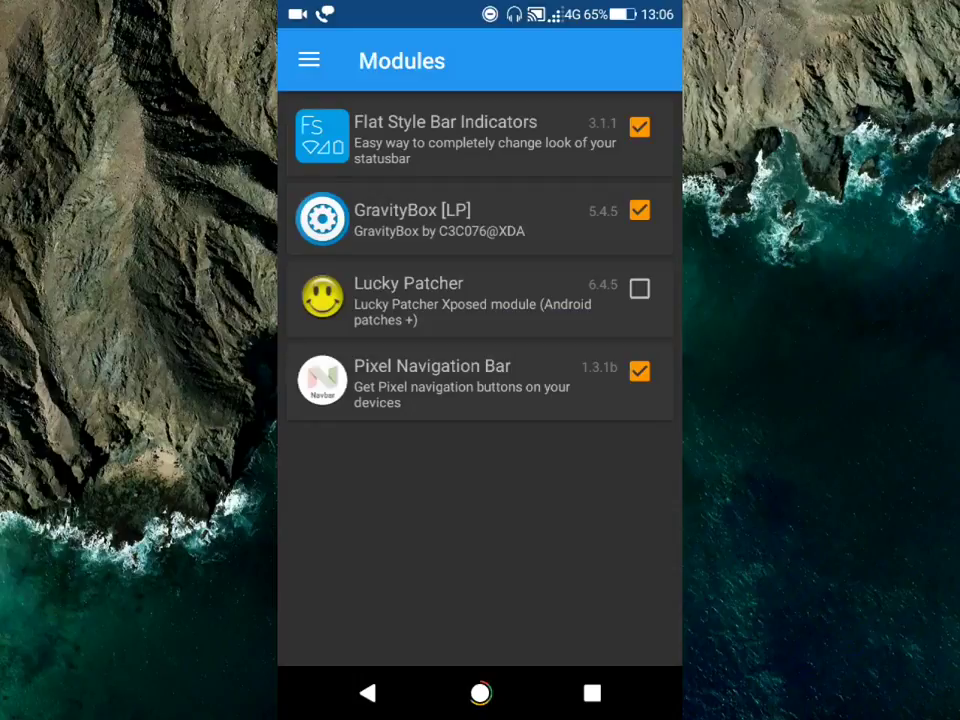
Open Pixel Navigation Bar's settings from the app drawer, leave them unchanged, and go home.
{"action": "left_click", "coordinate": [367, 693]}
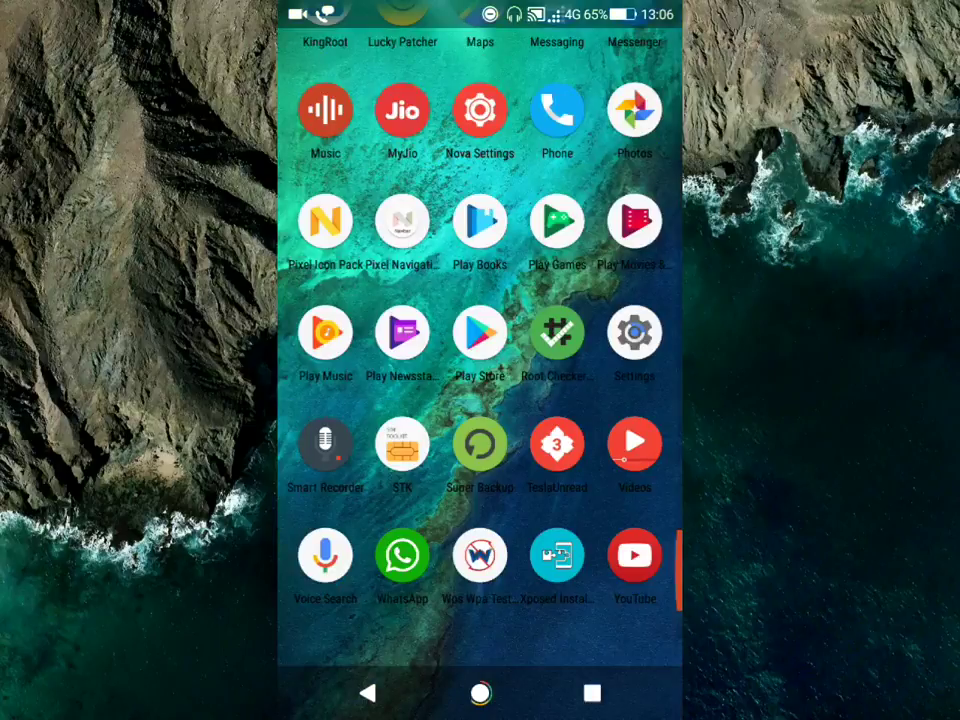
{"action": "scroll", "coordinate": [480, 350], "scroll_direction": "up", "scroll_amount": 3}
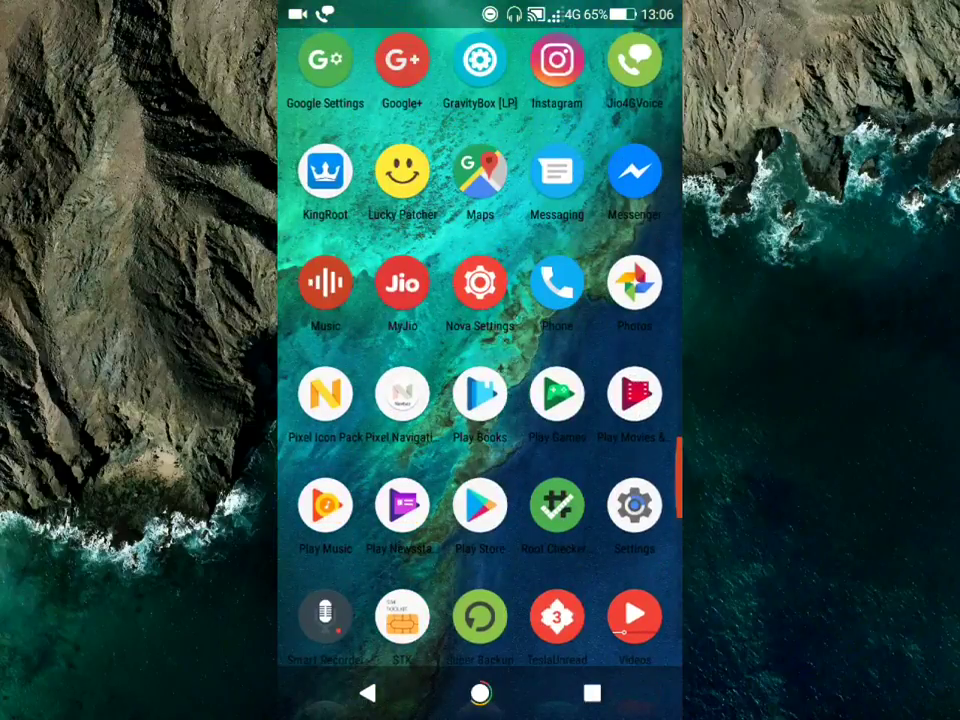
{"action": "left_click", "coordinate": [402, 395]}
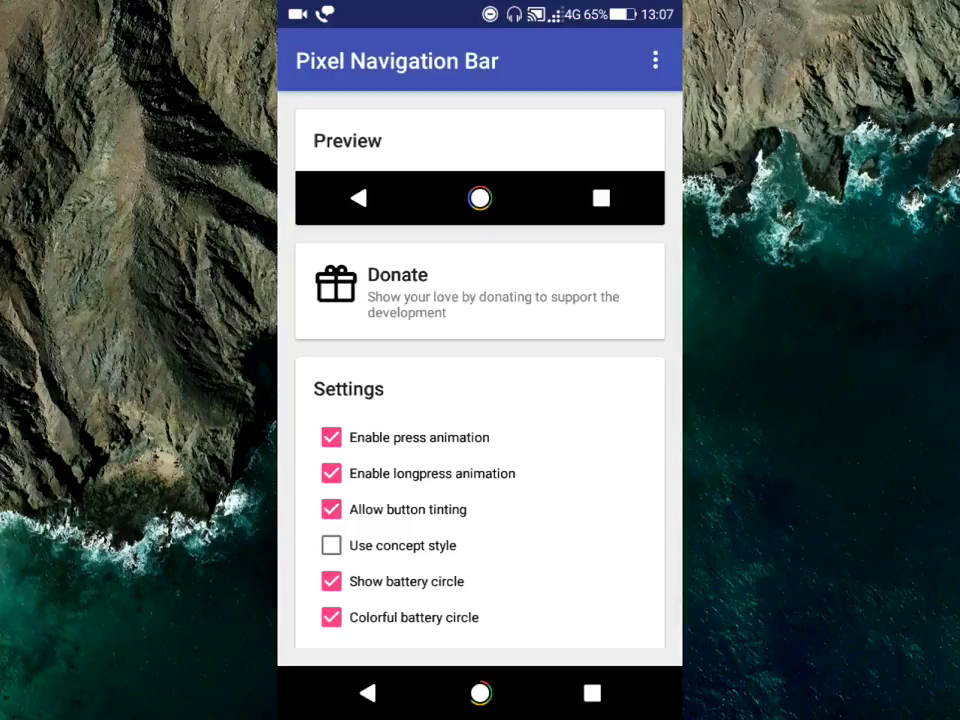
{"action": "left_click", "coordinate": [480, 693]}
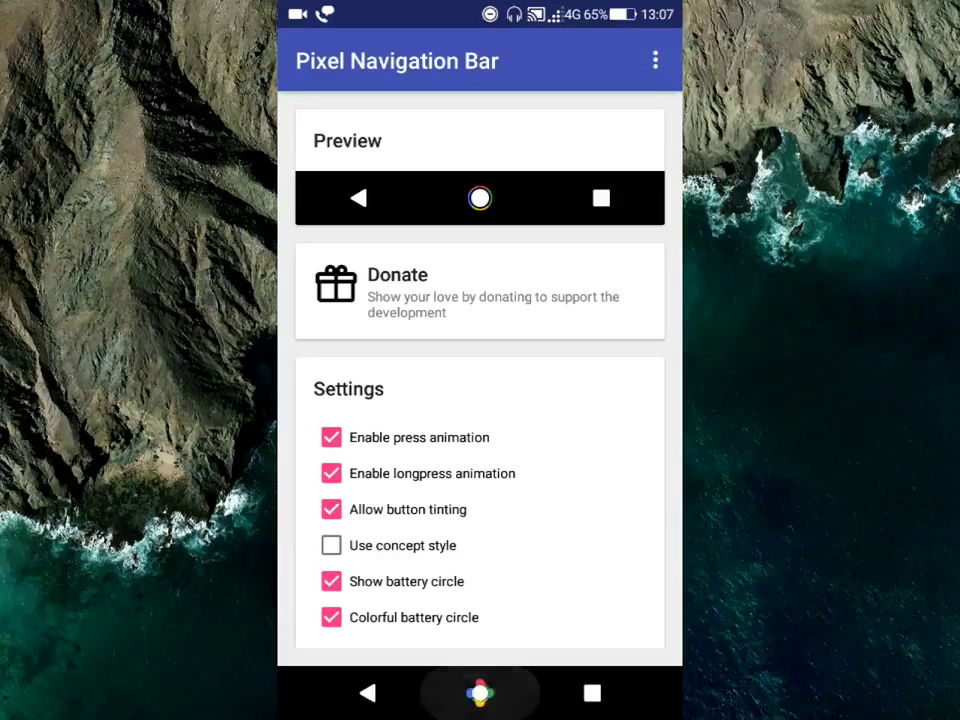
{"action": "left_click", "coordinate": [480, 693]}
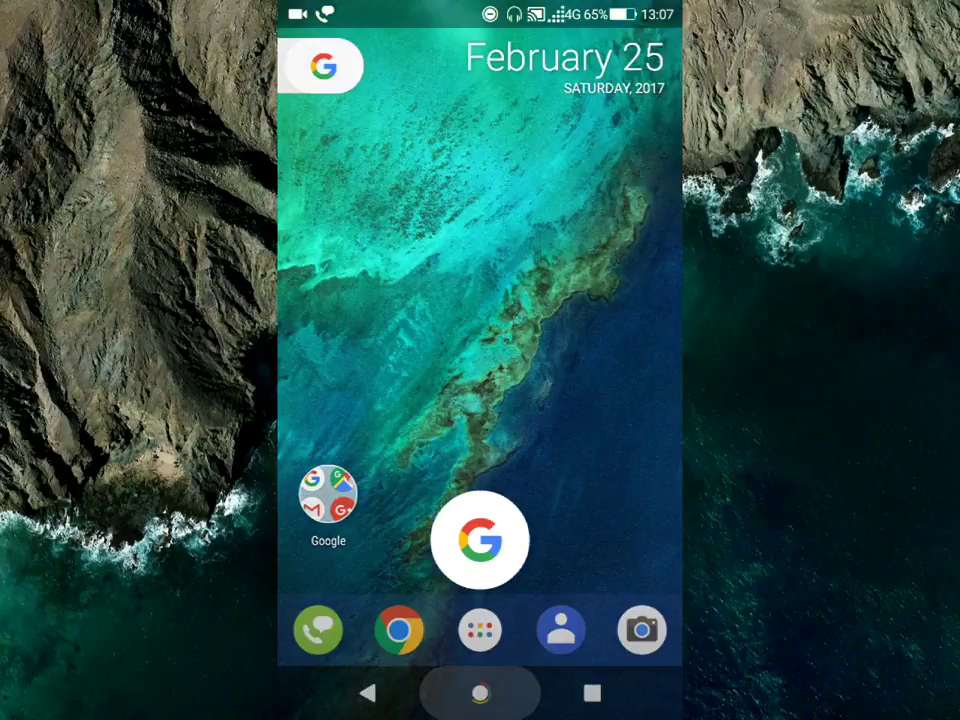
{"action": "left_click", "coordinate": [592, 693]}
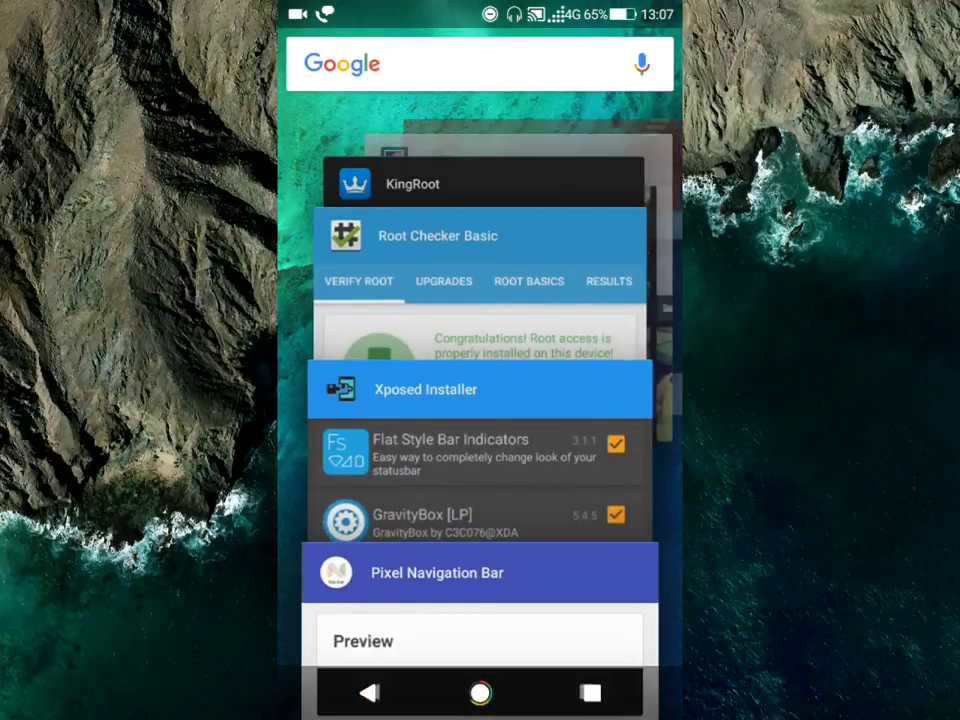
{"action": "left_click", "coordinate": [480, 693]}
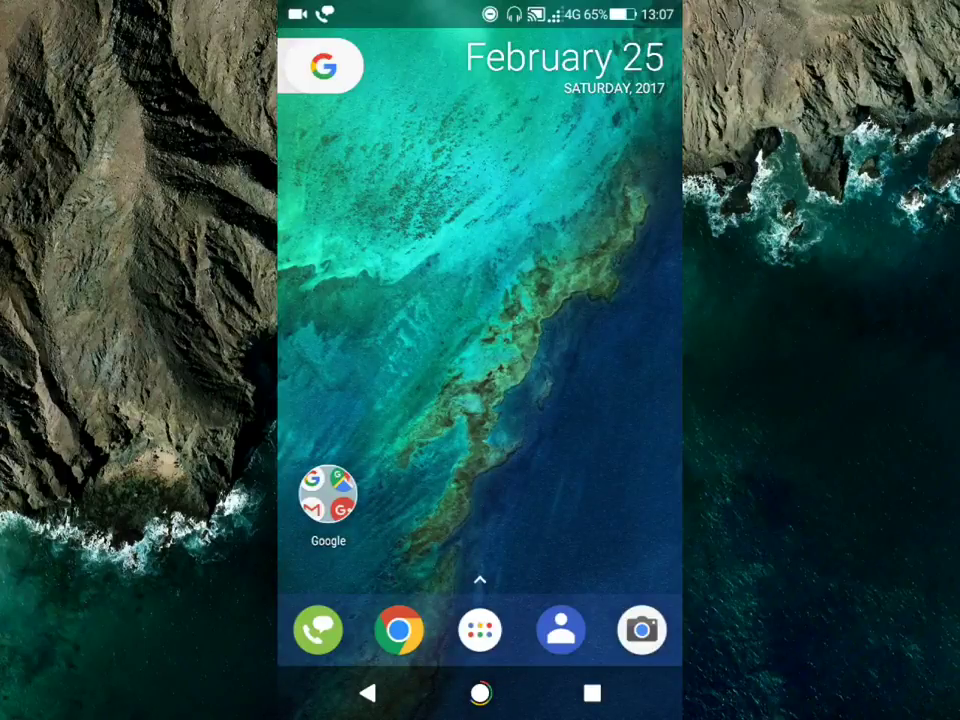
{"action": "left_click_drag", "start_coordinate": [480, 580], "coordinate": [480, 250]}
{"action": "scroll", "coordinate": [480, 400], "scroll_direction": "down", "scroll_amount": 3}
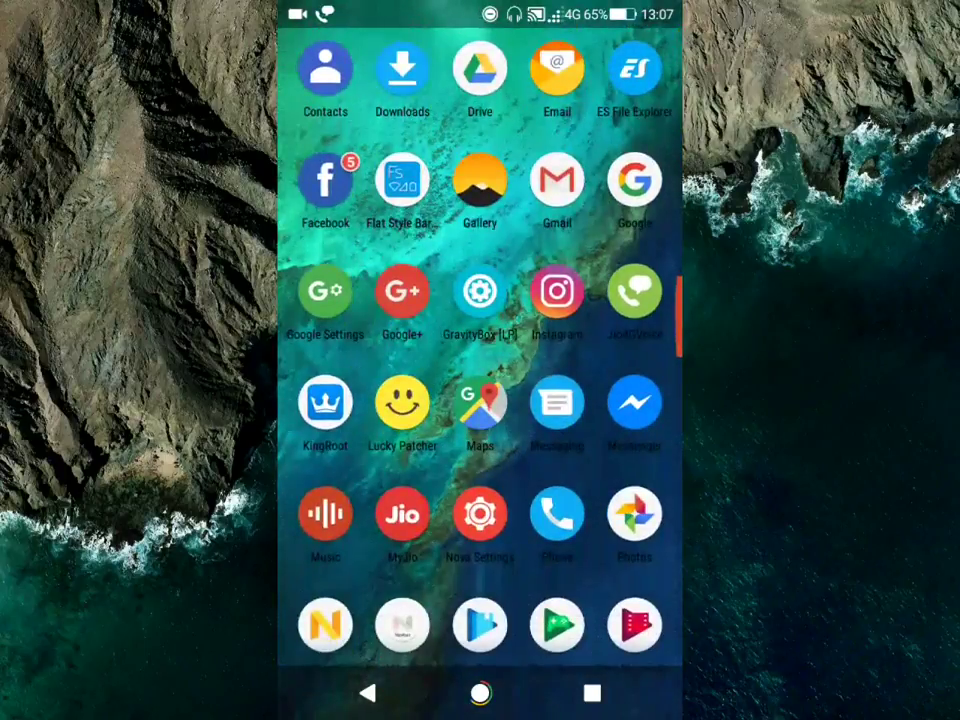
{"action": "left_click", "coordinate": [402, 180]}
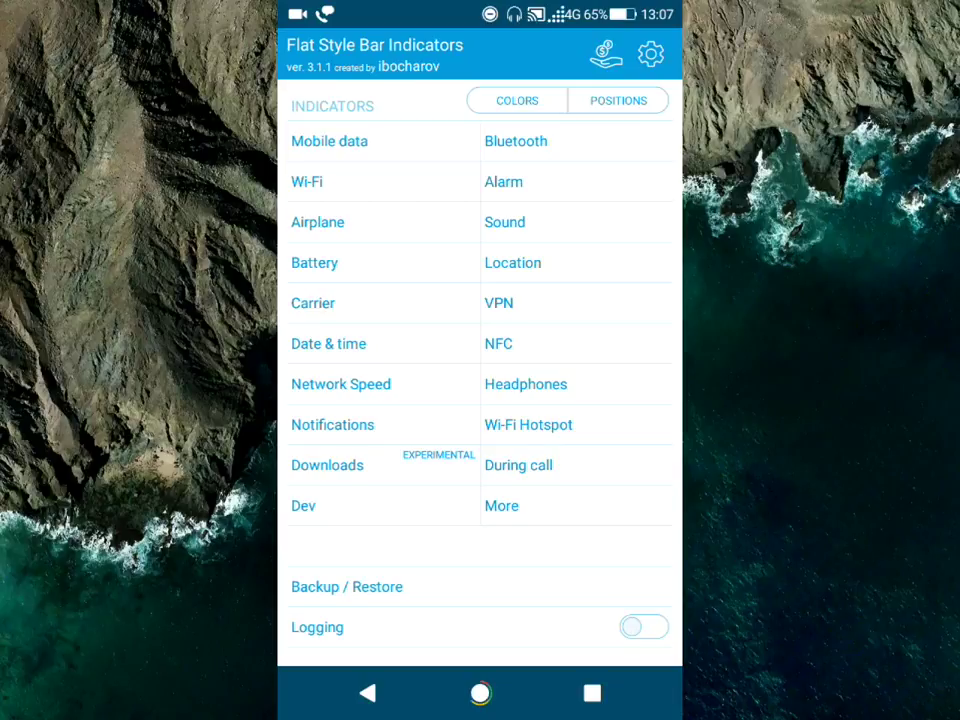
{"action": "left_click", "coordinate": [367, 693]}
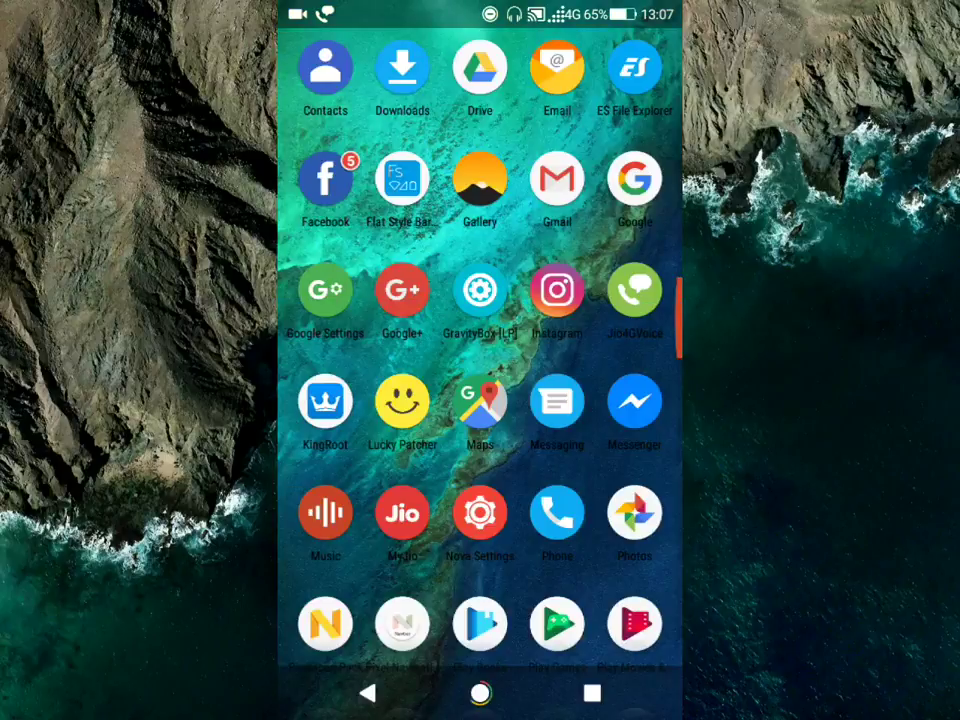
{"action": "scroll", "coordinate": [480, 350], "scroll_direction": "down", "scroll_amount": 3}
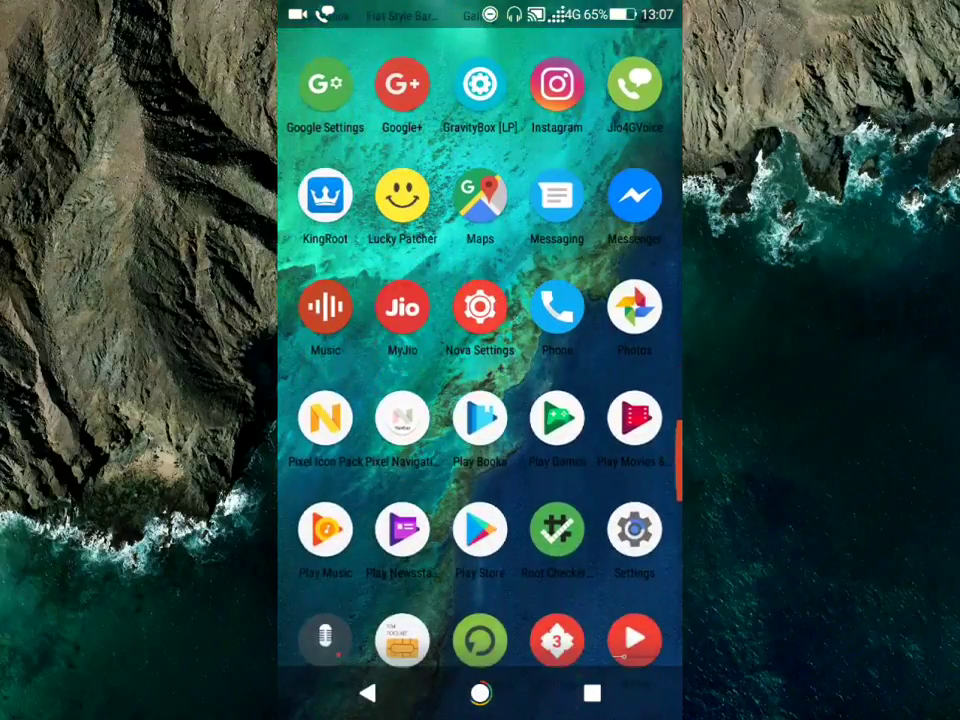
{"action": "scroll", "coordinate": [480, 400], "scroll_direction": "down", "scroll_amount": 2}
{"action": "left_click", "coordinate": [367, 693]}
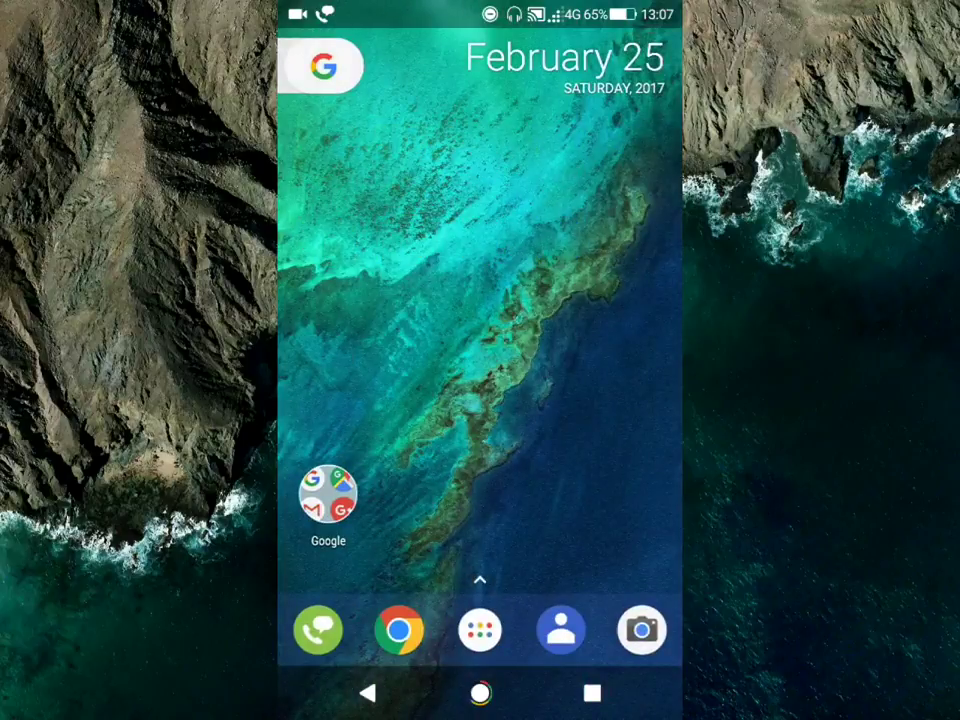
Open the app drawer, glance at the notification shade, and scroll down to Play Store, Root Checker and Settings.
{"action": "left_click_drag", "start_coordinate": [480, 600], "coordinate": [480, 250]}
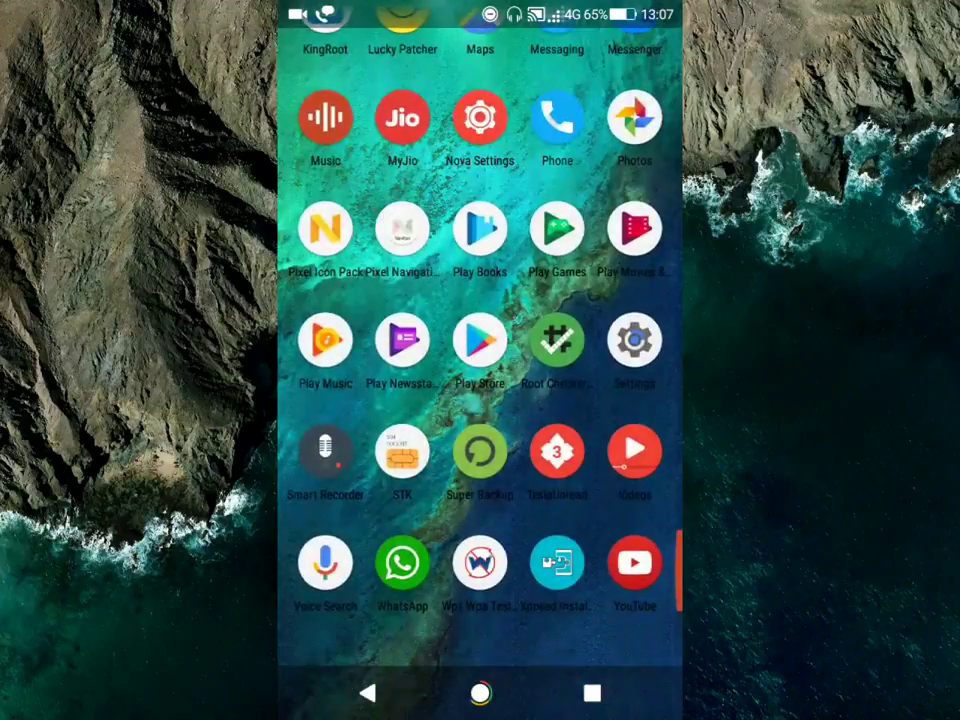
{"action": "scroll", "coordinate": [480, 360], "scroll_direction": "up", "scroll_amount": 3}
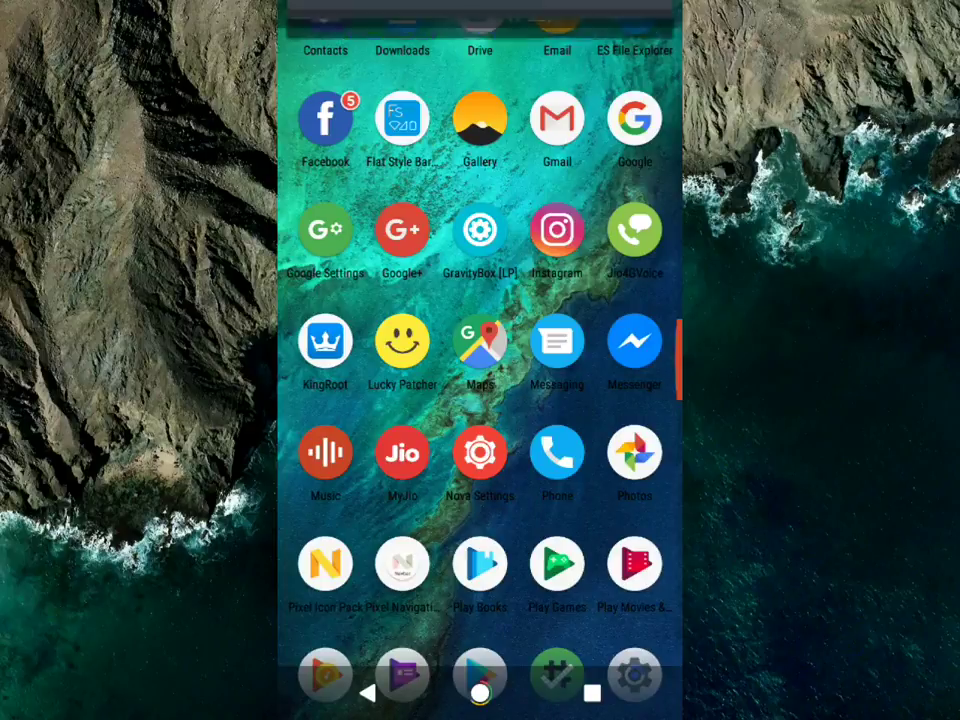
{"action": "left_click_drag", "start_coordinate": [480, 5], "coordinate": [480, 200]}
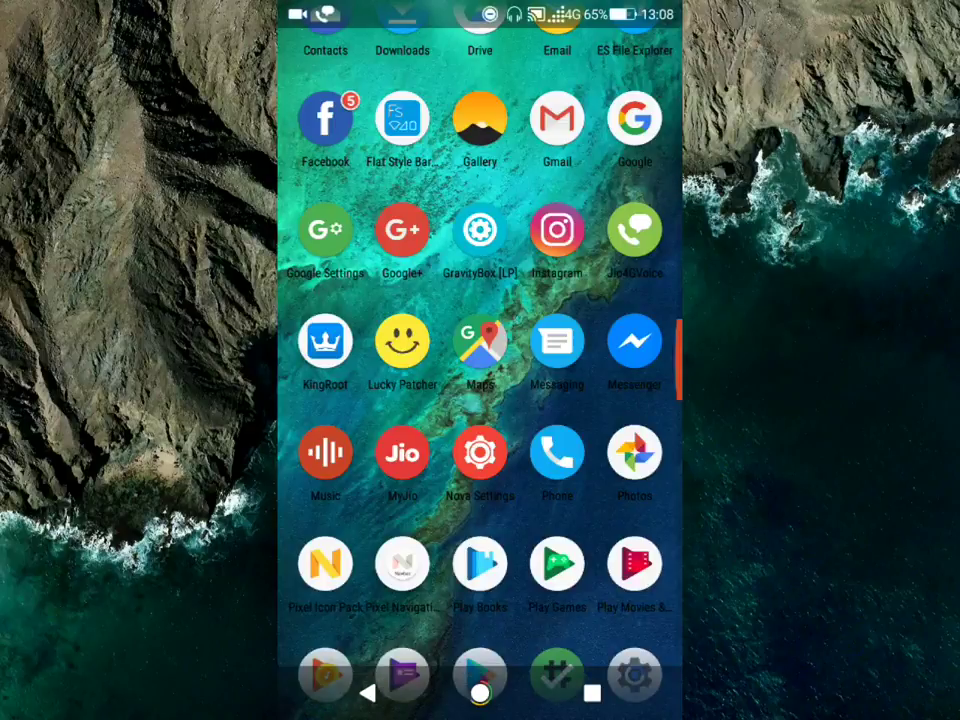
{"action": "left_click_drag", "start_coordinate": [480, 5], "coordinate": [480, 170]}
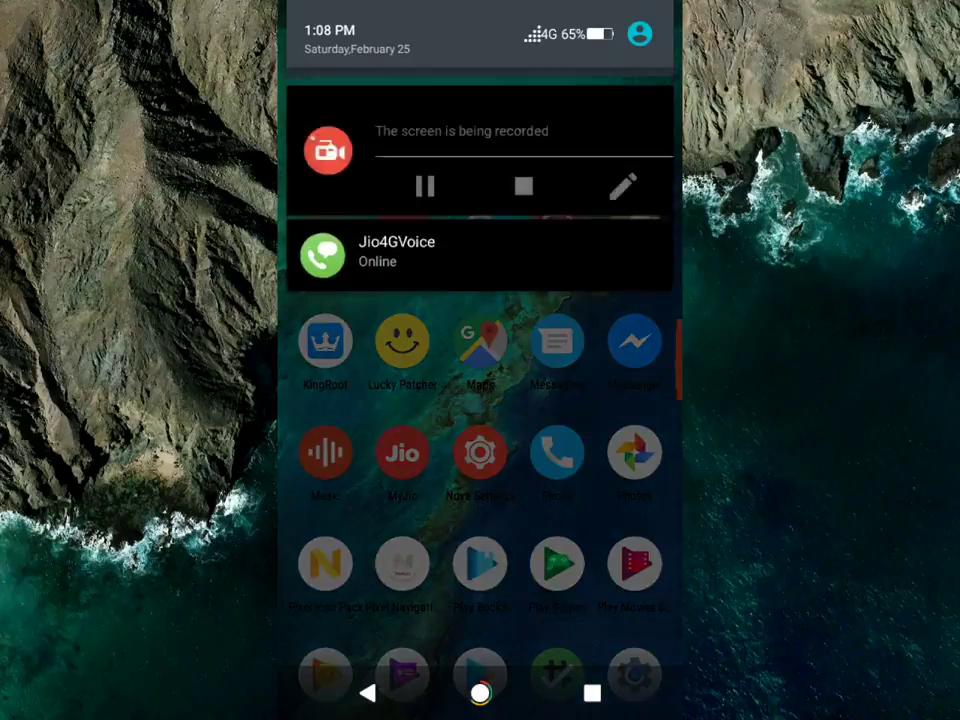
{"action": "left_click_drag", "start_coordinate": [480, 450], "coordinate": [480, 100]}
{"action": "left_click_drag", "start_coordinate": [480, 500], "coordinate": [480, 320]}
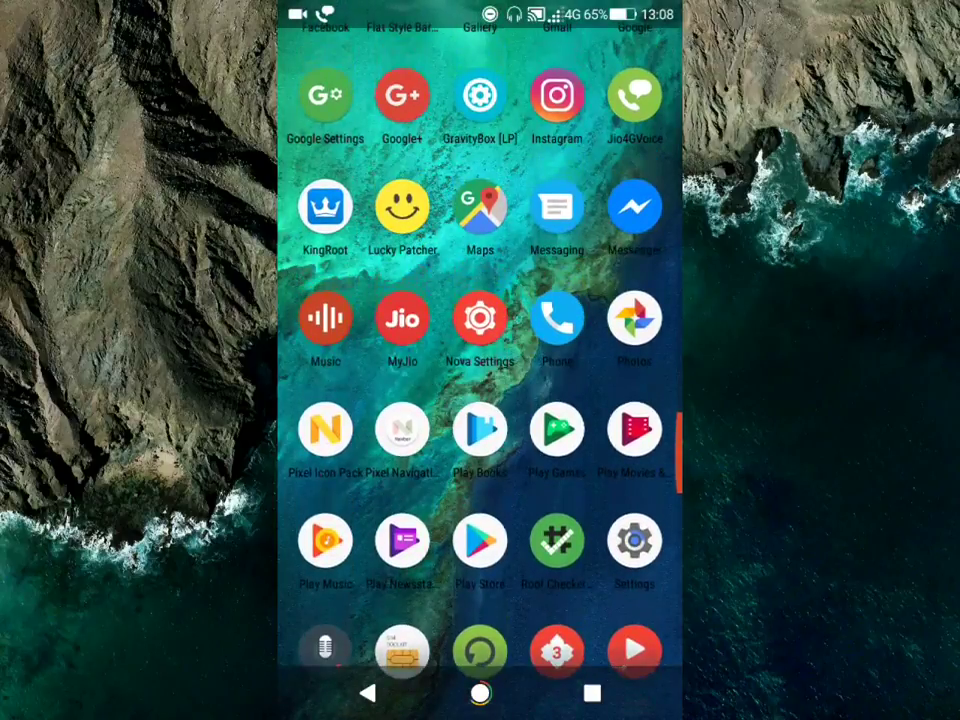
Launch GravityBox [LP] and scroll through its tweak categories from Lockscreen tweaks to About.
{"action": "left_click", "coordinate": [480, 95]}
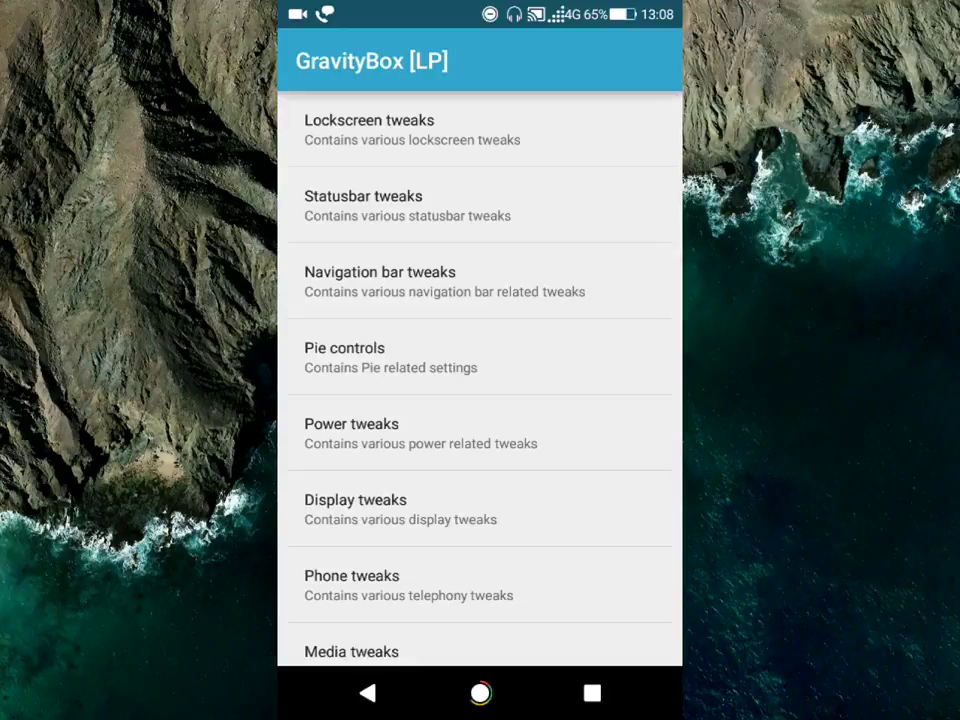
{"action": "scroll", "coordinate": [480, 380], "scroll_direction": "down", "scroll_amount": 10}
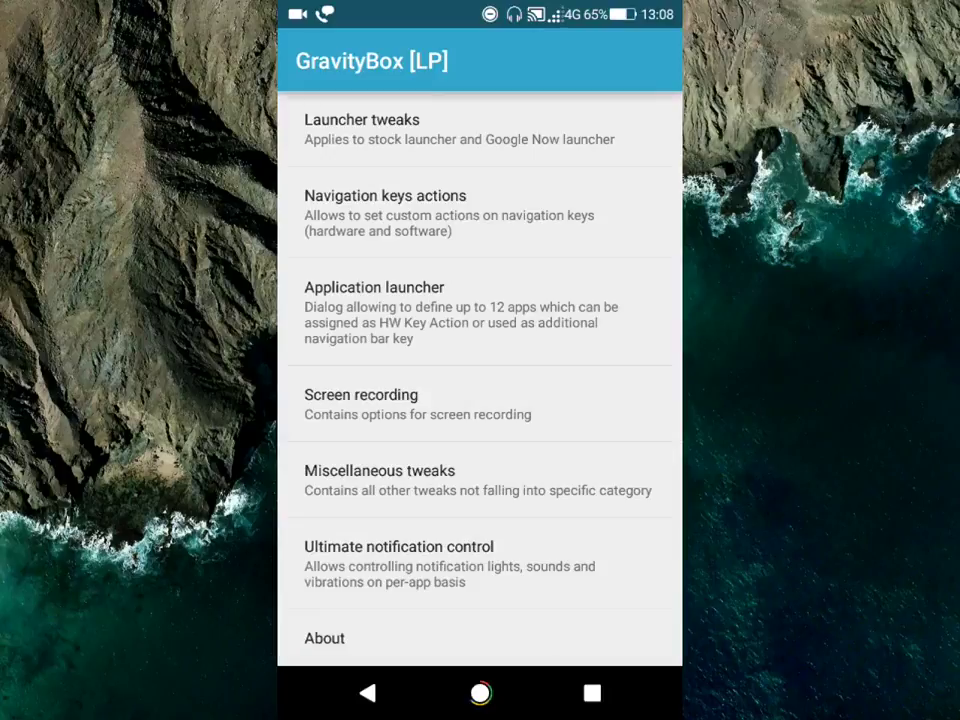
{"action": "scroll", "coordinate": [480, 380], "scroll_direction": "up", "scroll_amount": 10}
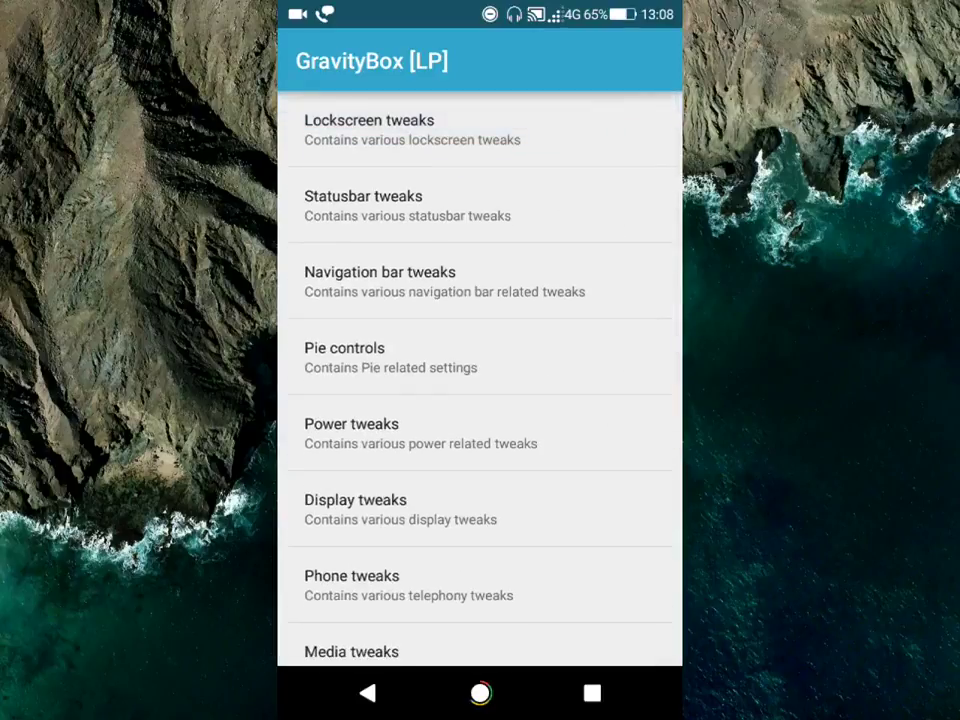
Check 'Enable brightness control' is ticked in Statusbar tweaks, then back out to the app drawer.
{"action": "left_click", "coordinate": [363, 205]}
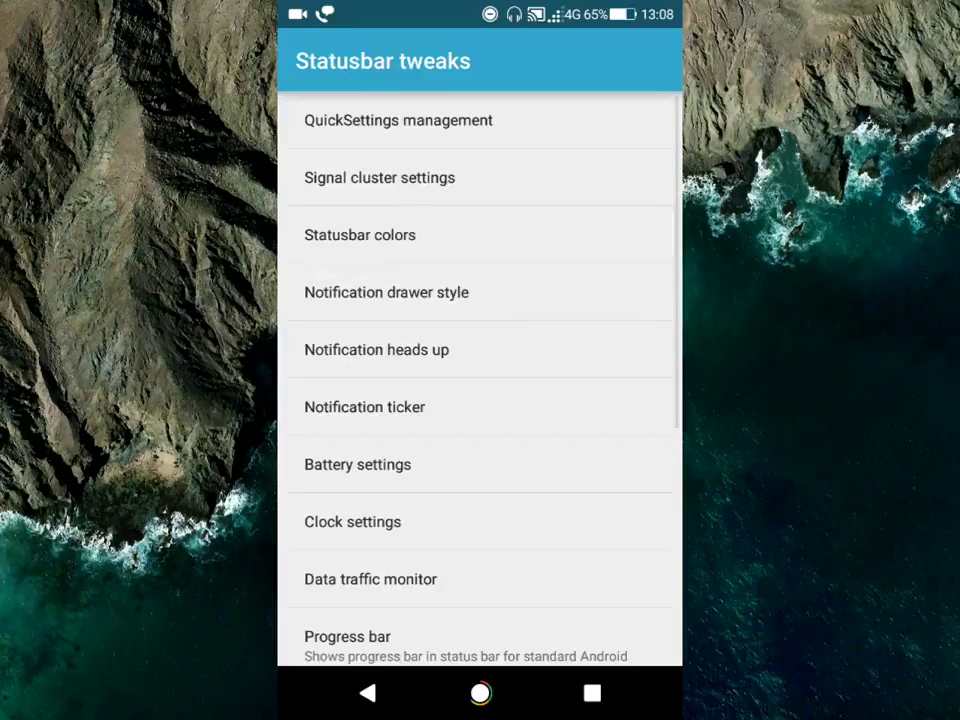
{"action": "scroll", "coordinate": [480, 380], "scroll_direction": "down", "scroll_amount": 5}
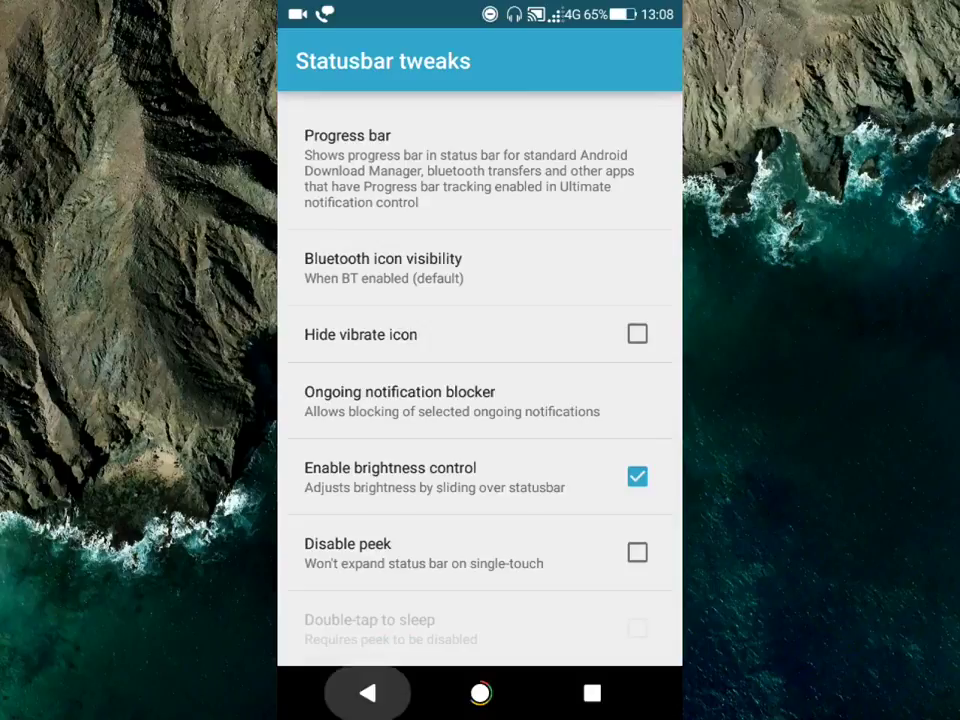
{"action": "left_click", "coordinate": [367, 692]}
{"action": "left_click_drag", "start_coordinate": [480, 5], "coordinate": [480, 170]}
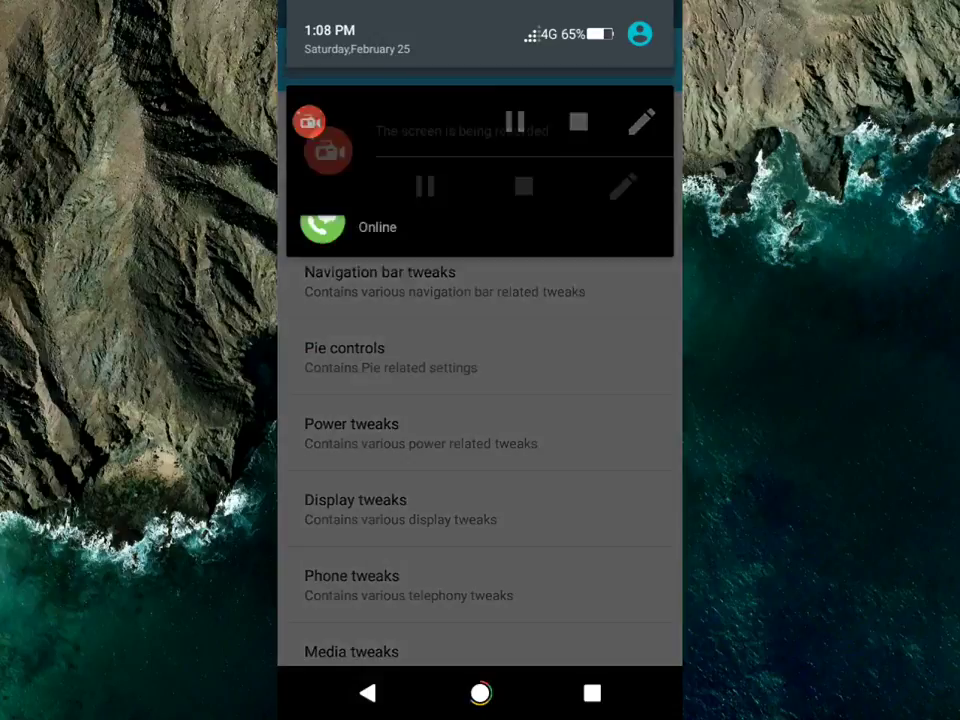
{"action": "left_click_drag", "start_coordinate": [480, 400], "coordinate": [480, 60]}
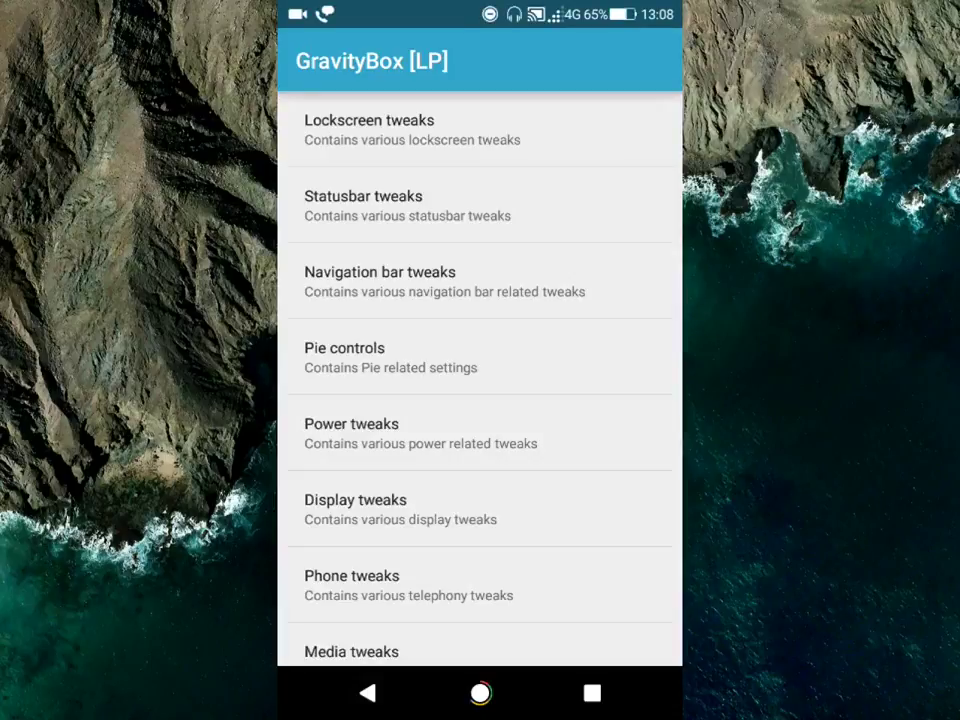
{"action": "left_click", "coordinate": [367, 692]}
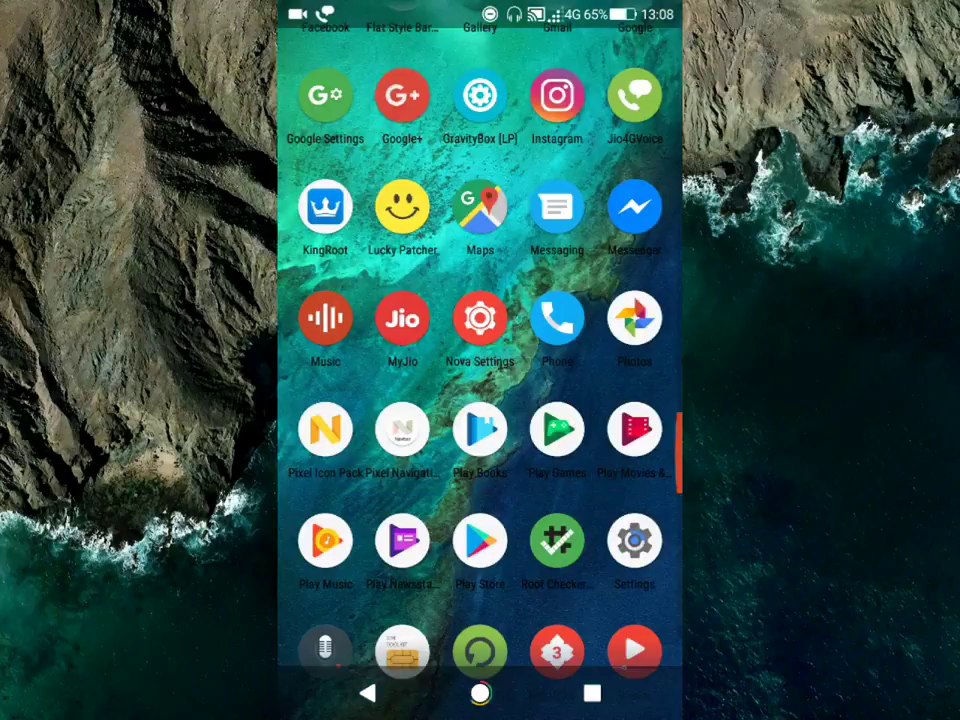
Back out of GravityBox and the app drawer to the launcher home screen.
{"action": "left_click", "coordinate": [367, 692]}
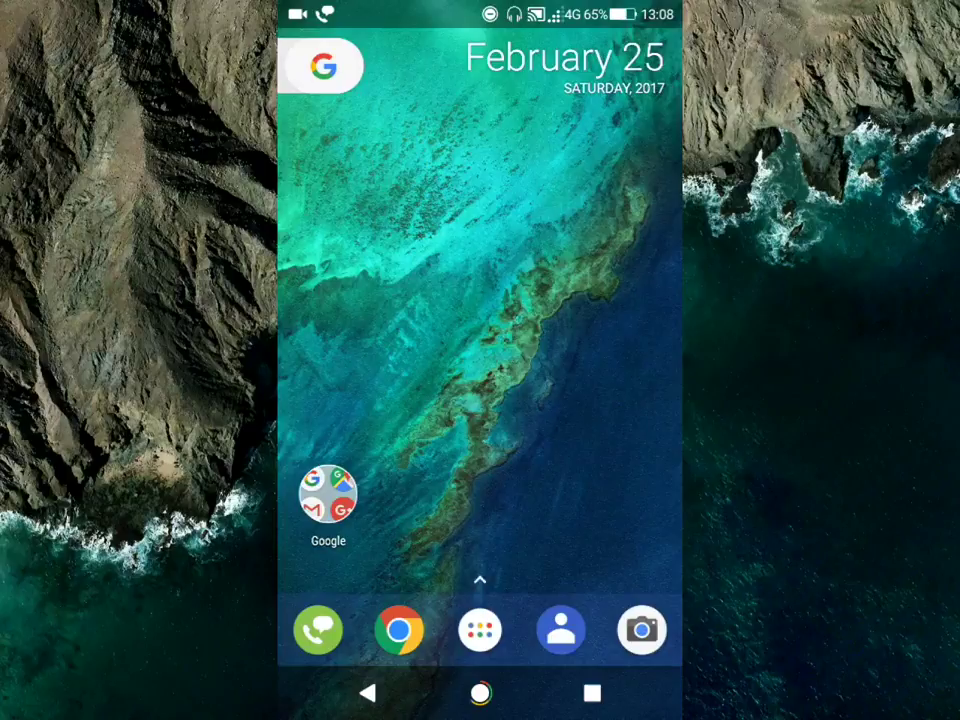